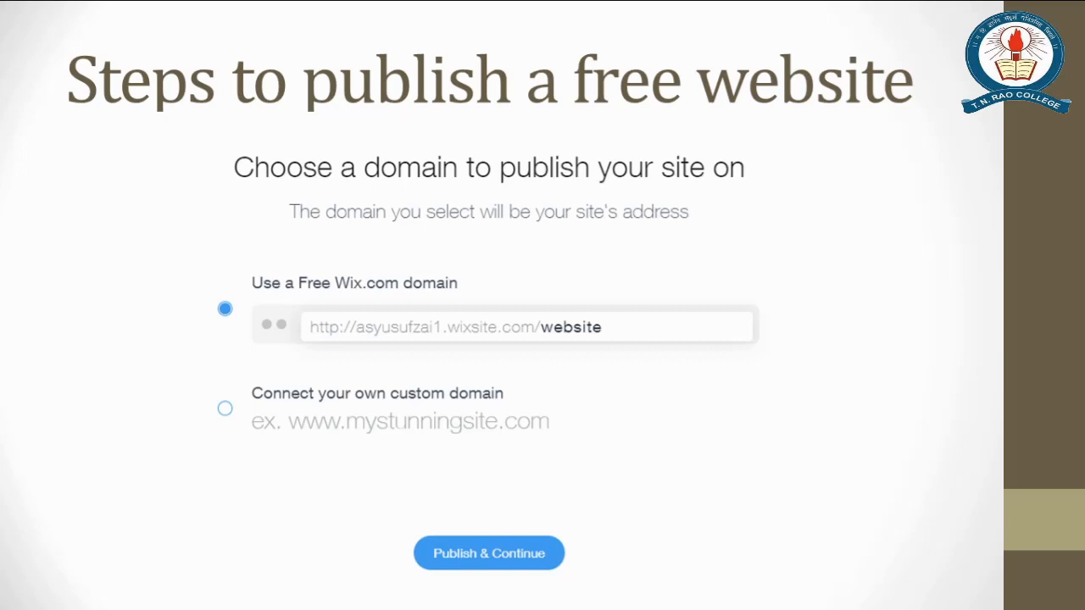
# Advance from the site-published congratulations slide to the live website view slide.
pyautogui.press('Right')
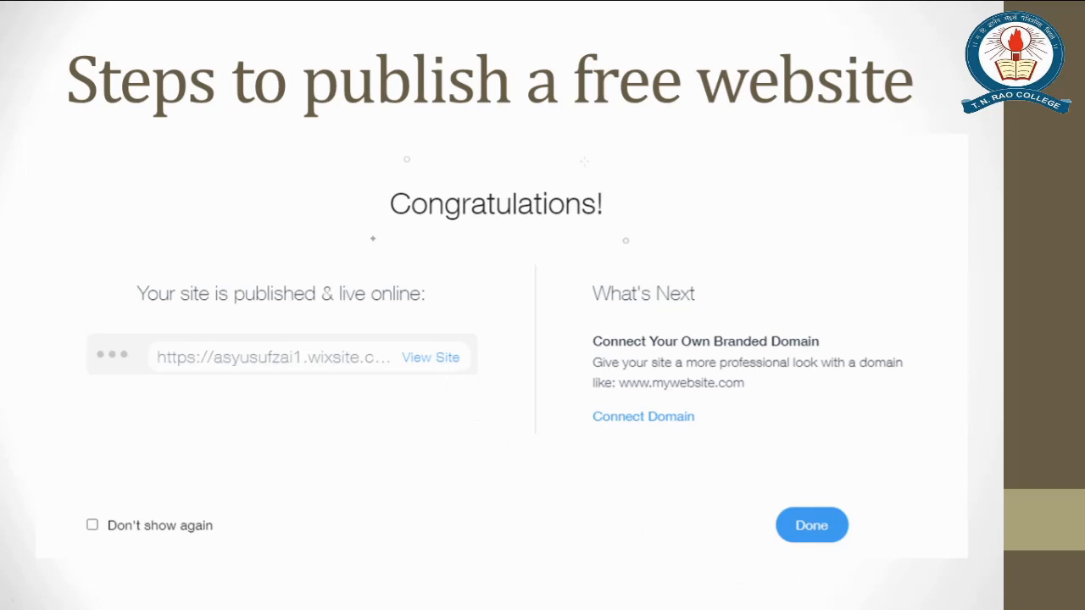
pyautogui.press('Right')
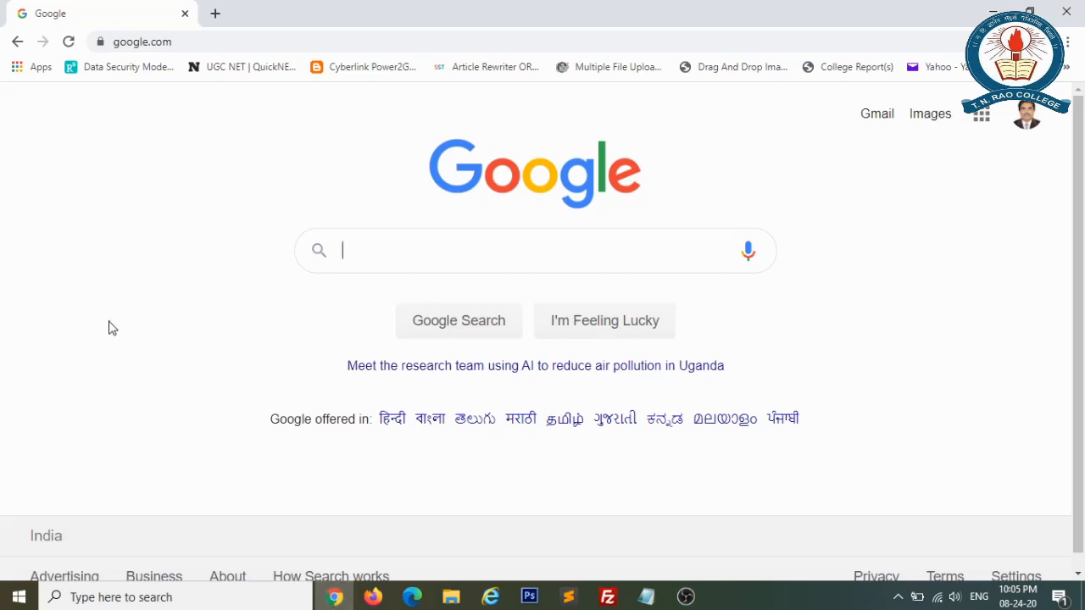
# Go to wix.com by entering wix in the address bar.
pyautogui.click(213, 40)
pyautogui.write('wix')
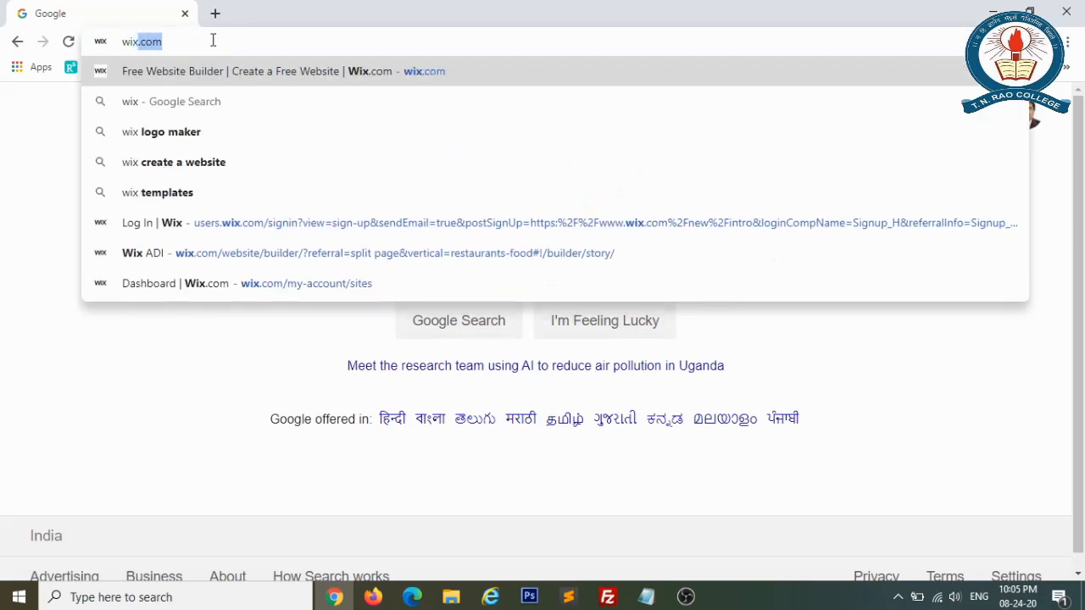
pyautogui.press('Return')
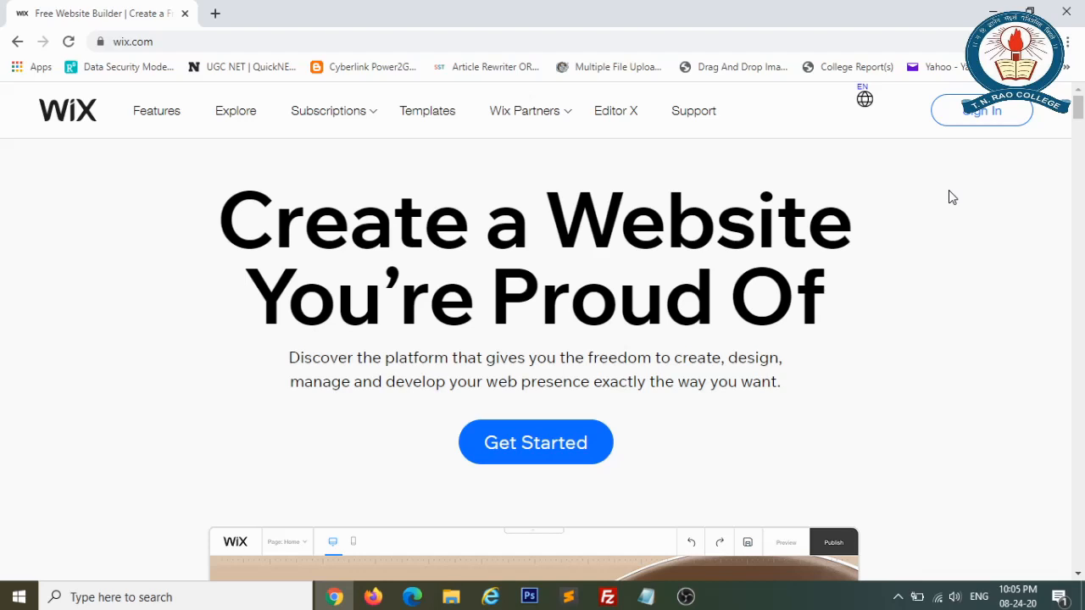
# Log in to Wix with the saved account e-mail and the account password.
pyautogui.click(982, 114)
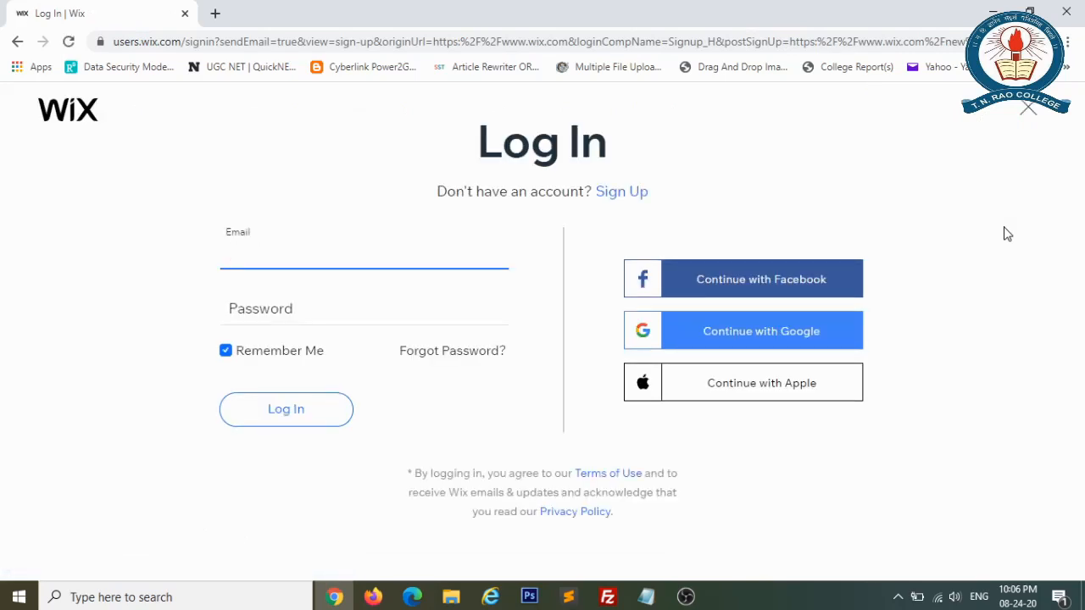
pyautogui.click(622, 192)
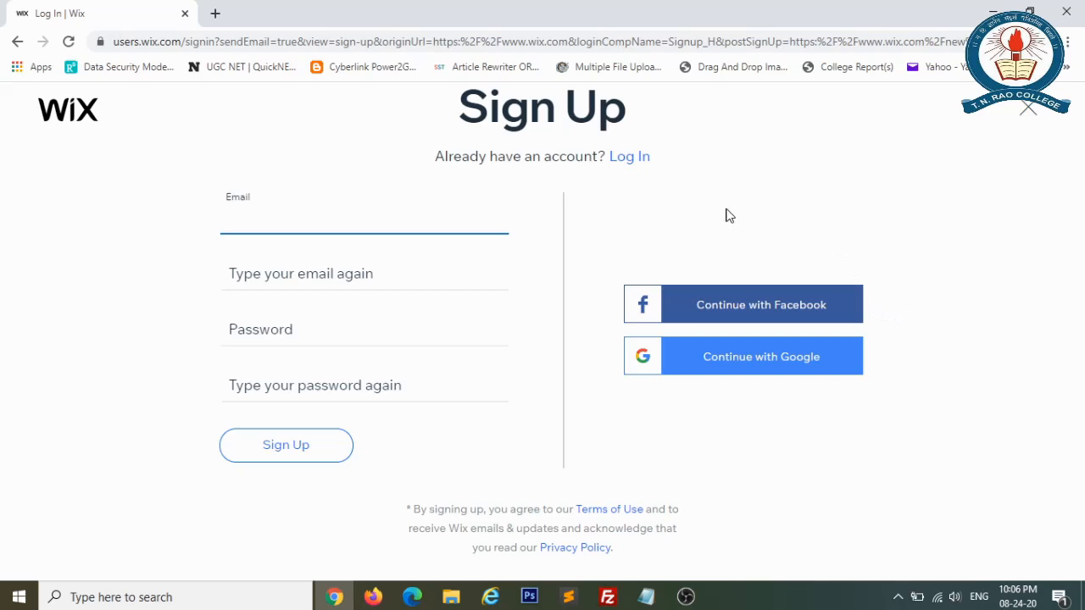
pyautogui.click(635, 158)
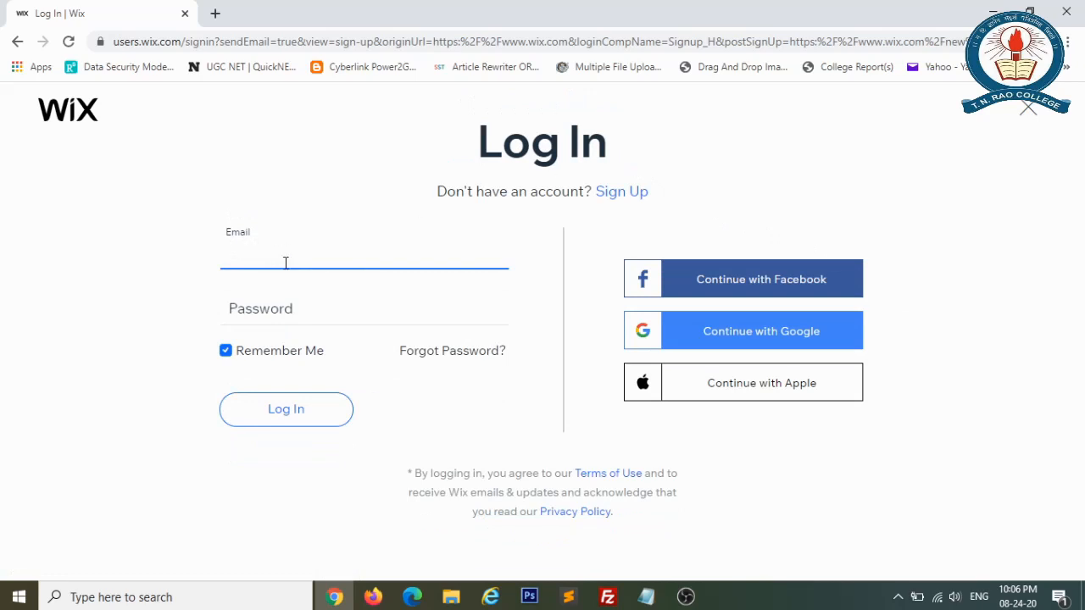
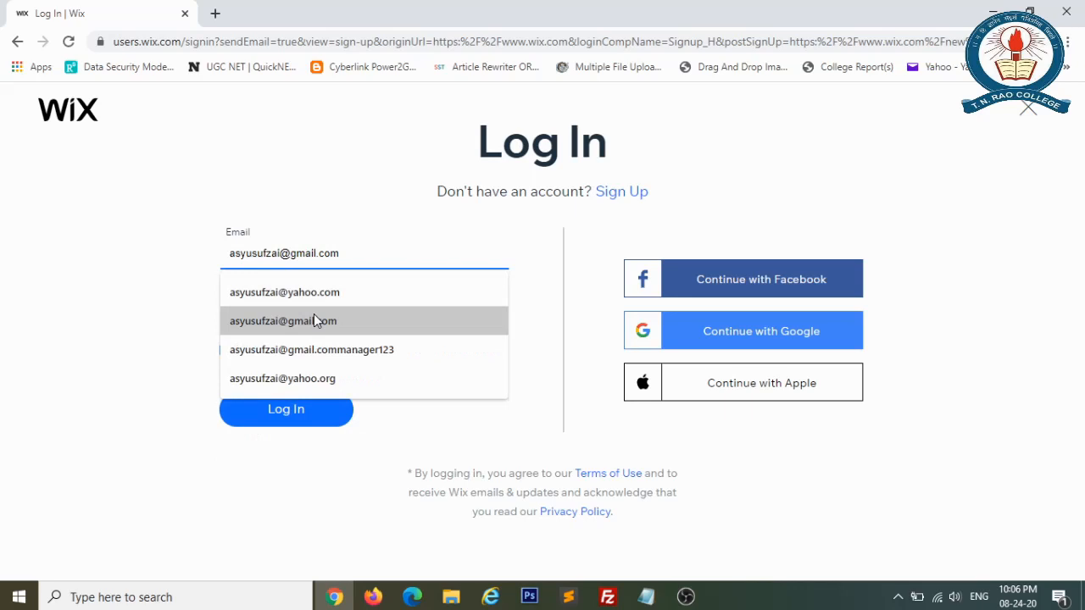
pyautogui.click(313, 320)
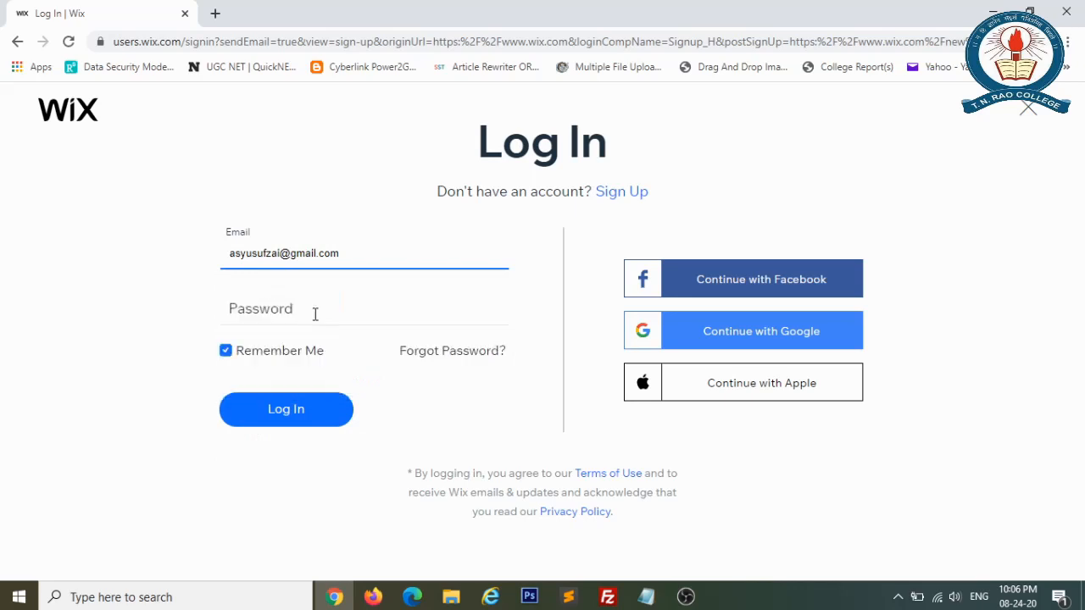
pyautogui.click(316, 314)
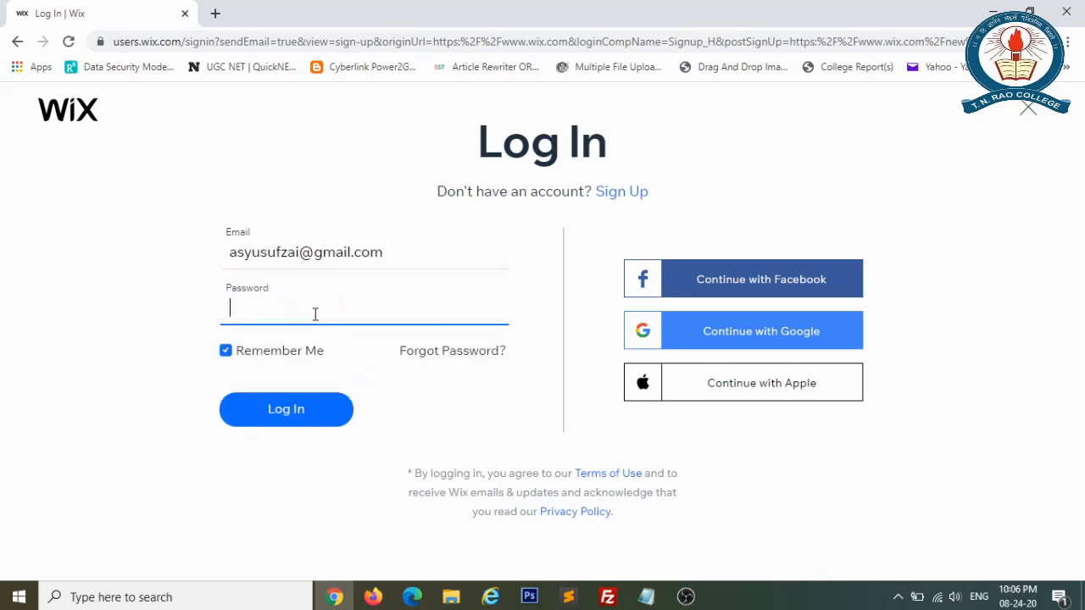
pyautogui.write('••••••••')
pyautogui.click(294, 413)
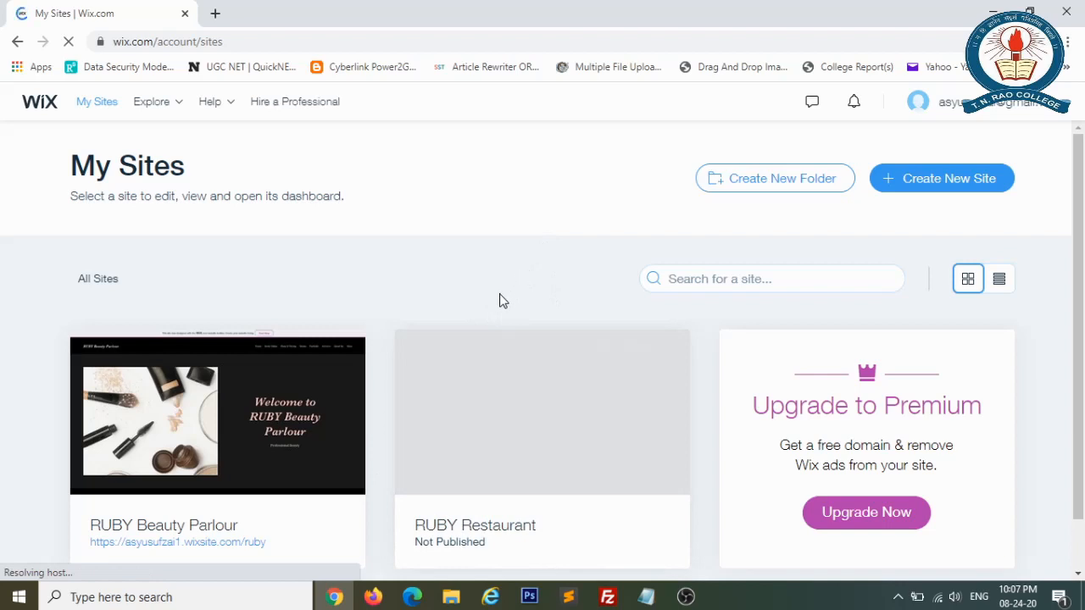
# Dismiss Chrome's password warning and choose Create a New Site from the account menu.
pyautogui.moveTo(337, 428)
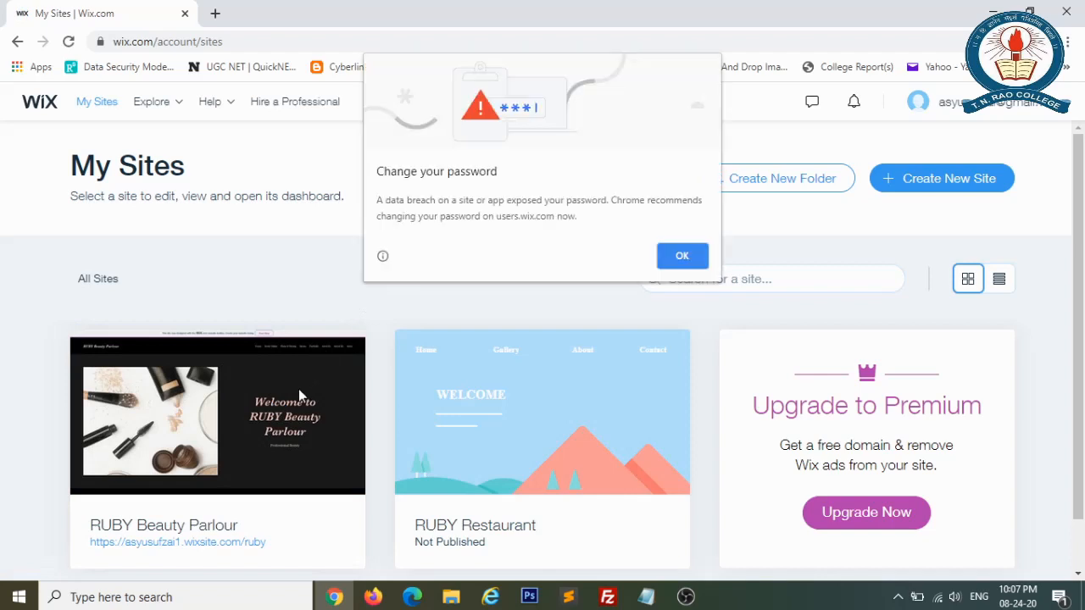
pyautogui.click(681, 256)
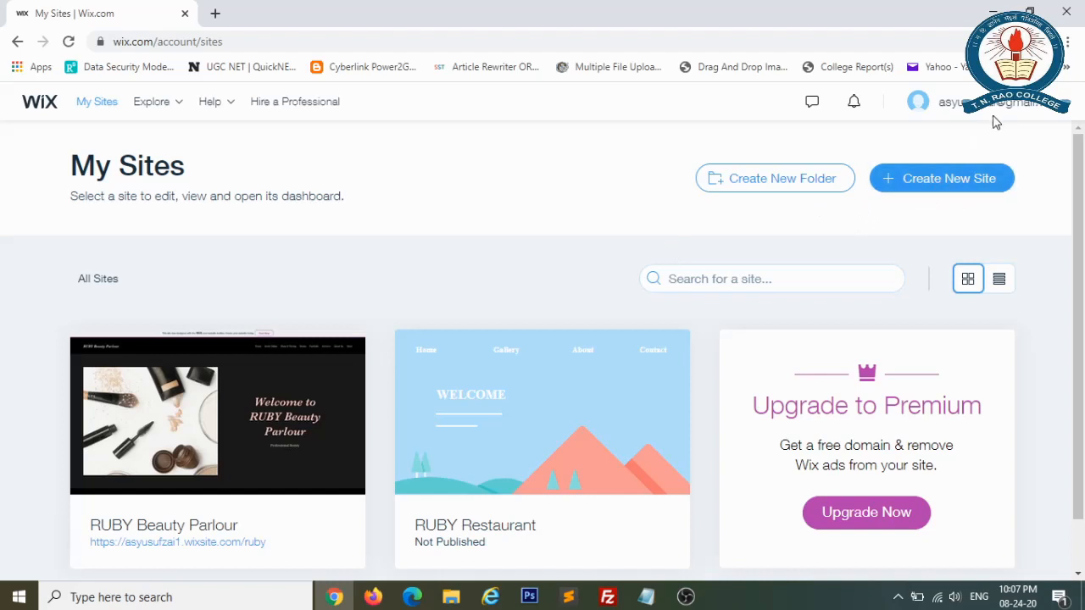
pyautogui.moveTo(1000, 116)
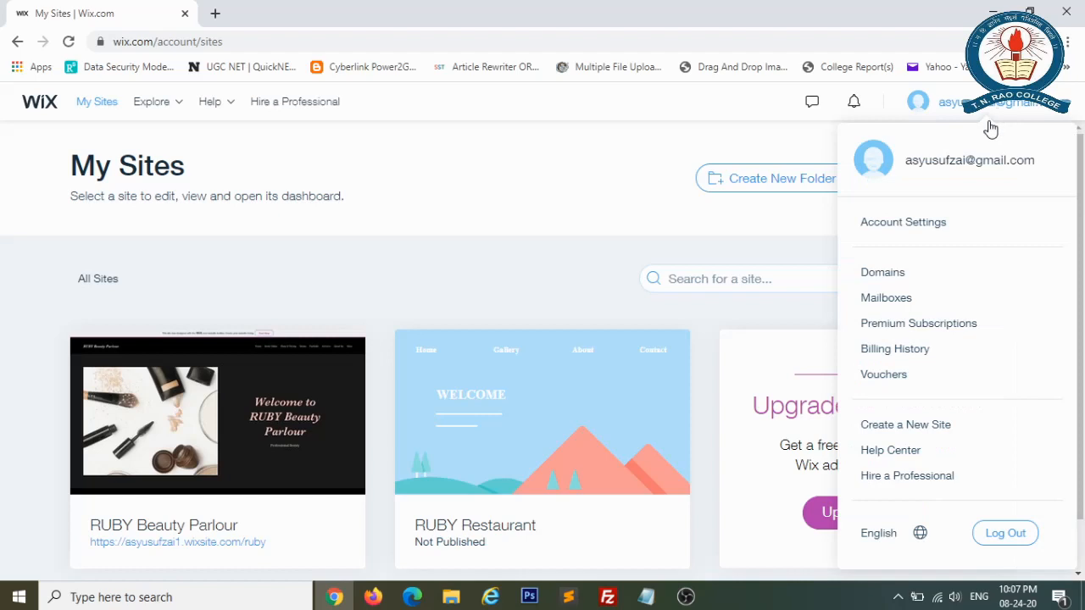
pyautogui.click(912, 431)
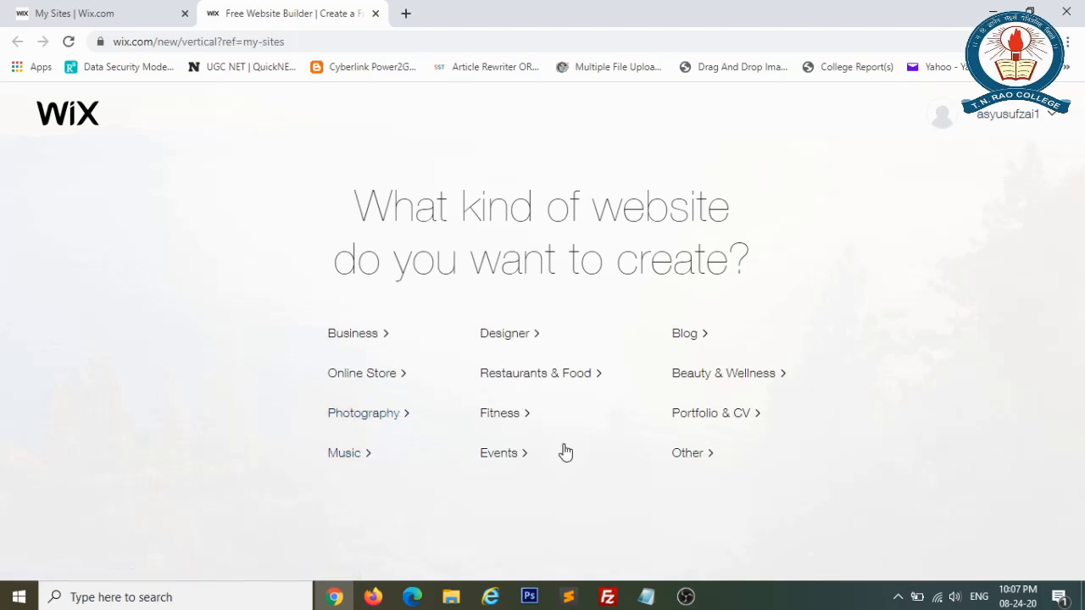
# Pick Restaurants & Food as the kind of website to create.
pyautogui.click(547, 384)
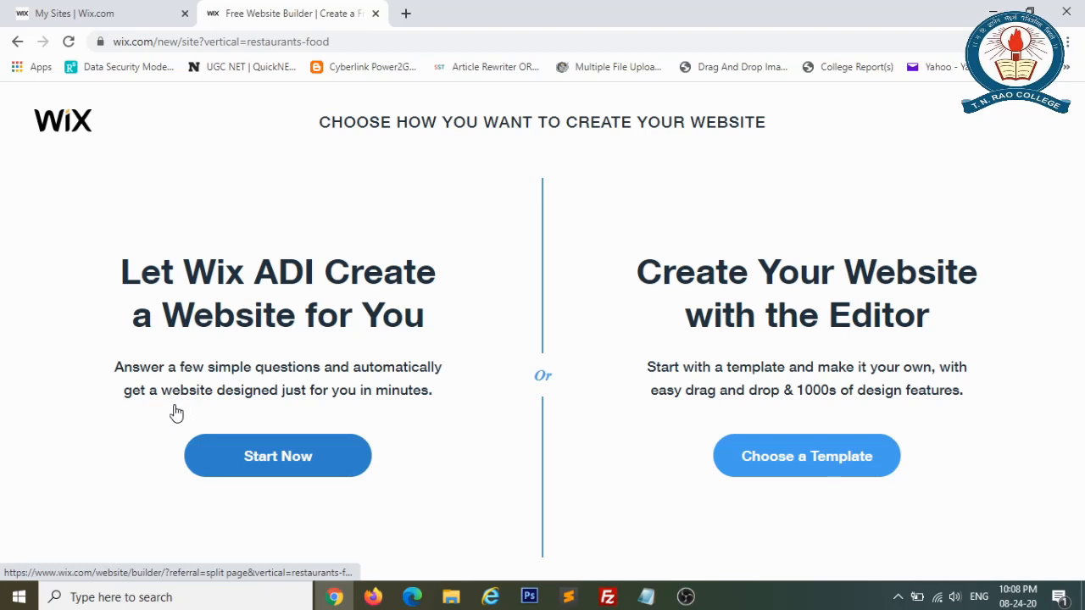
# Start Wix ADI and set the site type to Restaurant instead of Italian Restaurant.
pyautogui.click(279, 458)
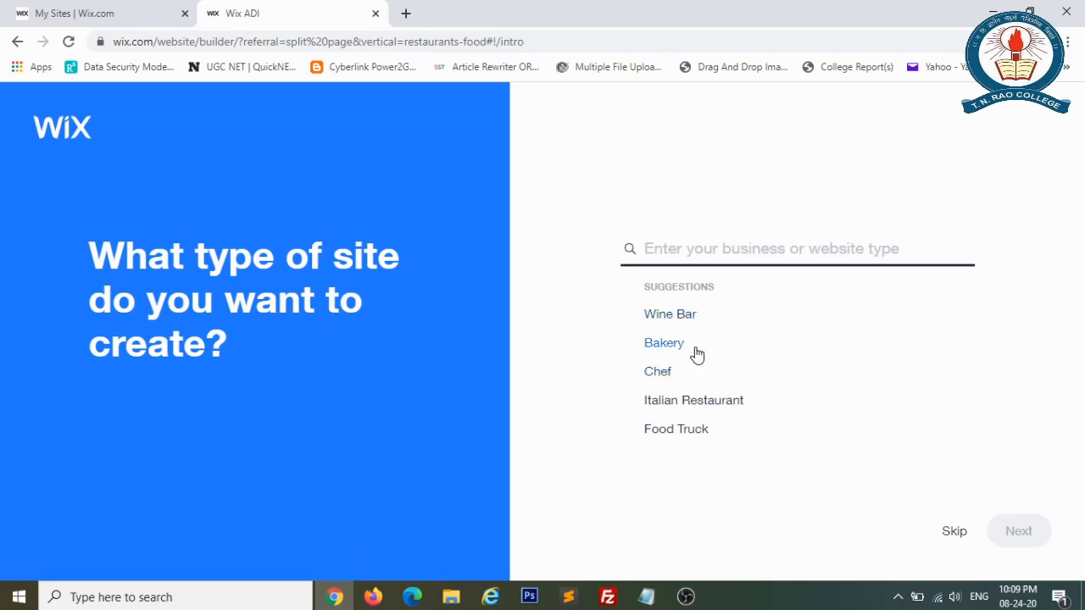
pyautogui.click(721, 411)
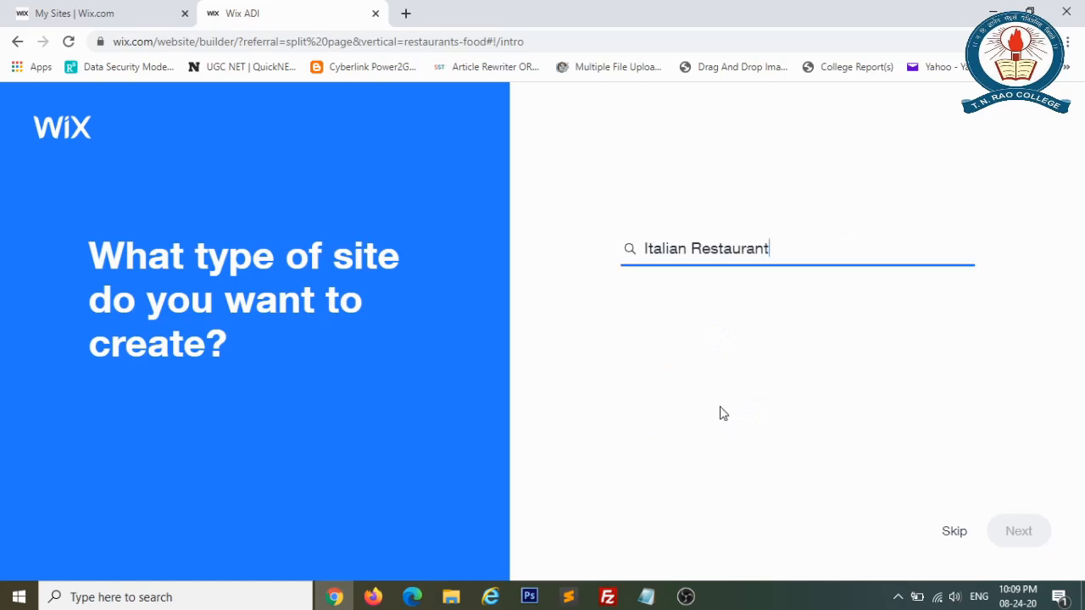
pyautogui.click(819, 245)
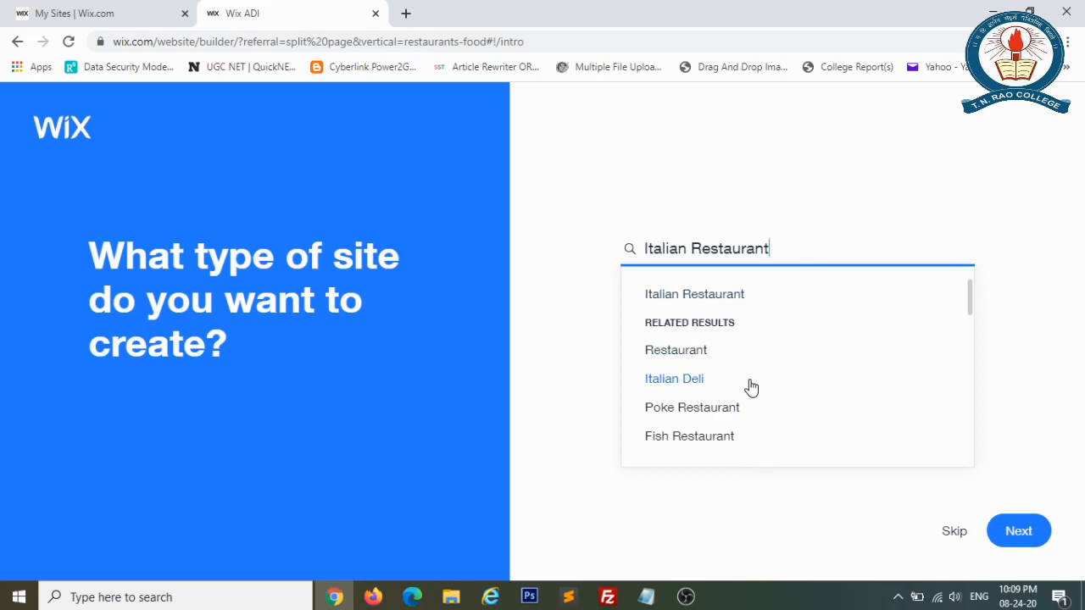
pyautogui.click(692, 363)
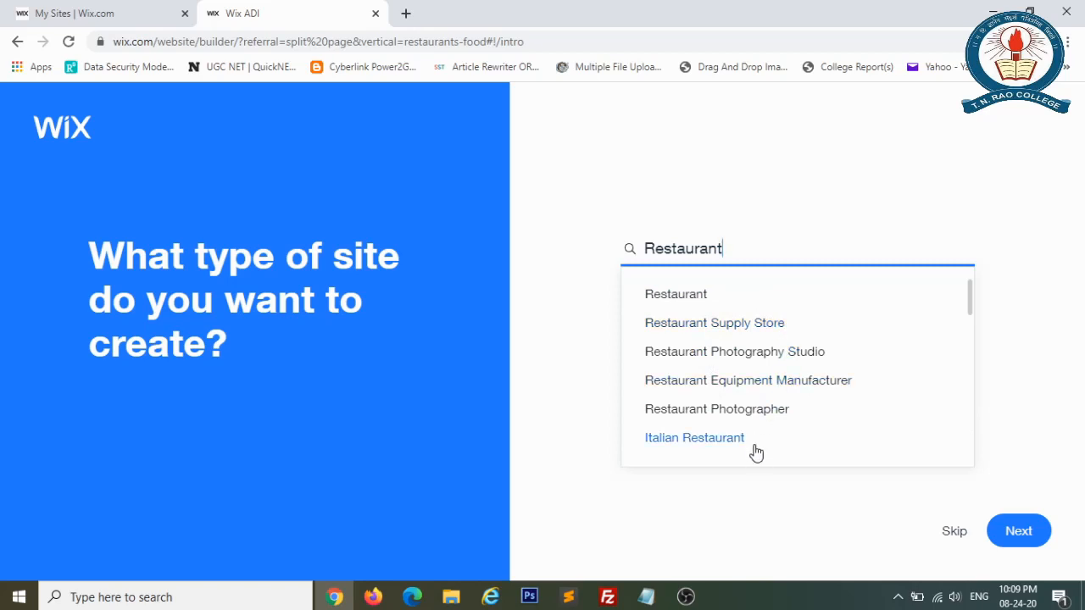
pyautogui.click(679, 297)
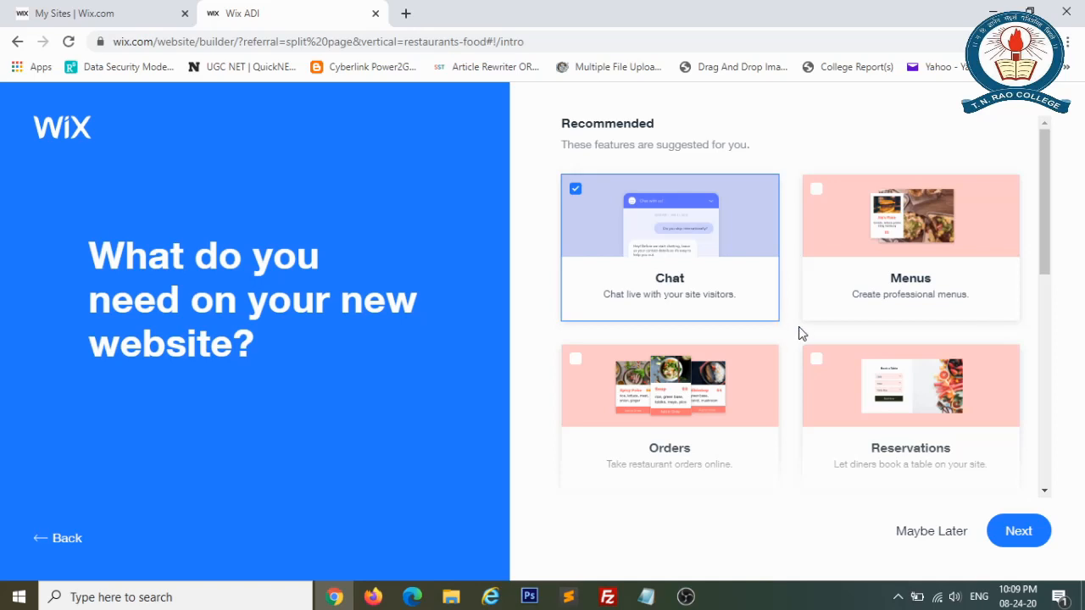
# Add Orders and Reservations to the site features, then continue.
pyautogui.click(576, 365)
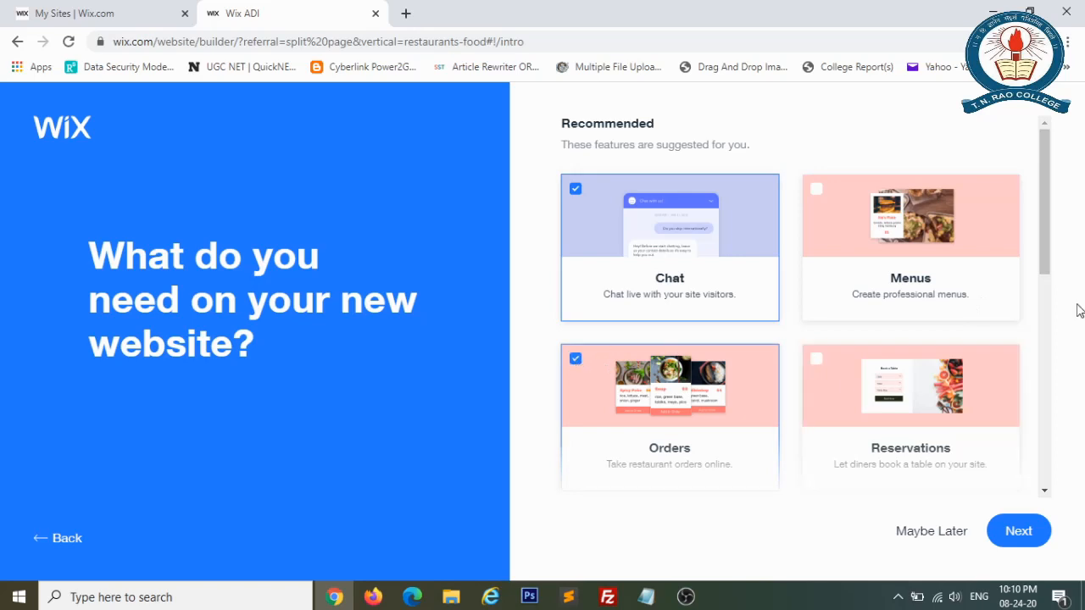
pyautogui.moveTo(1042, 254); pyautogui.dragTo(1044, 302)
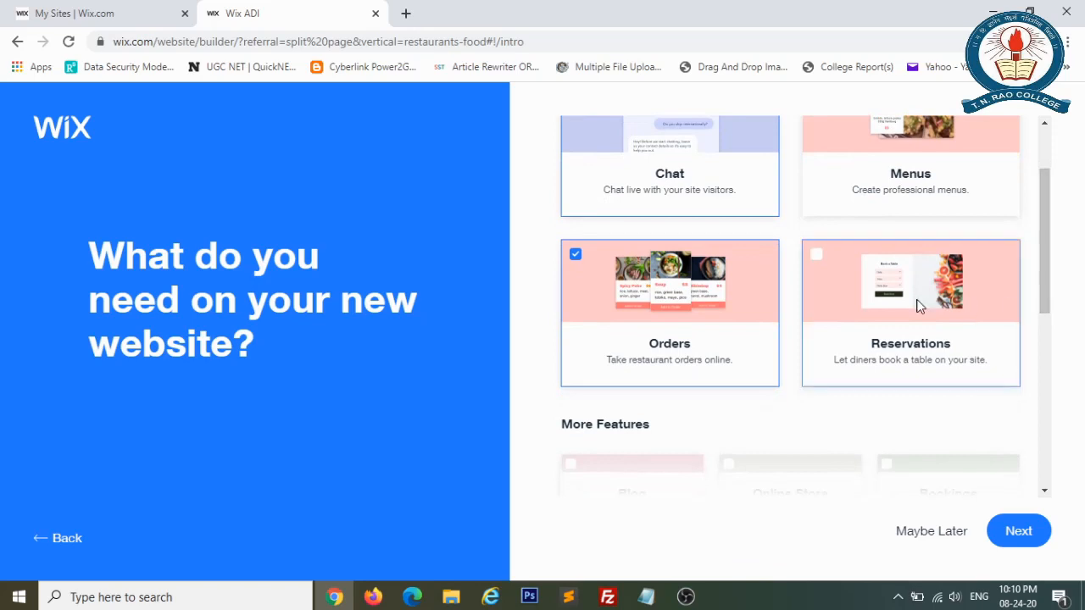
pyautogui.click(819, 259)
pyautogui.moveTo(1043, 275); pyautogui.dragTo(1044, 393)
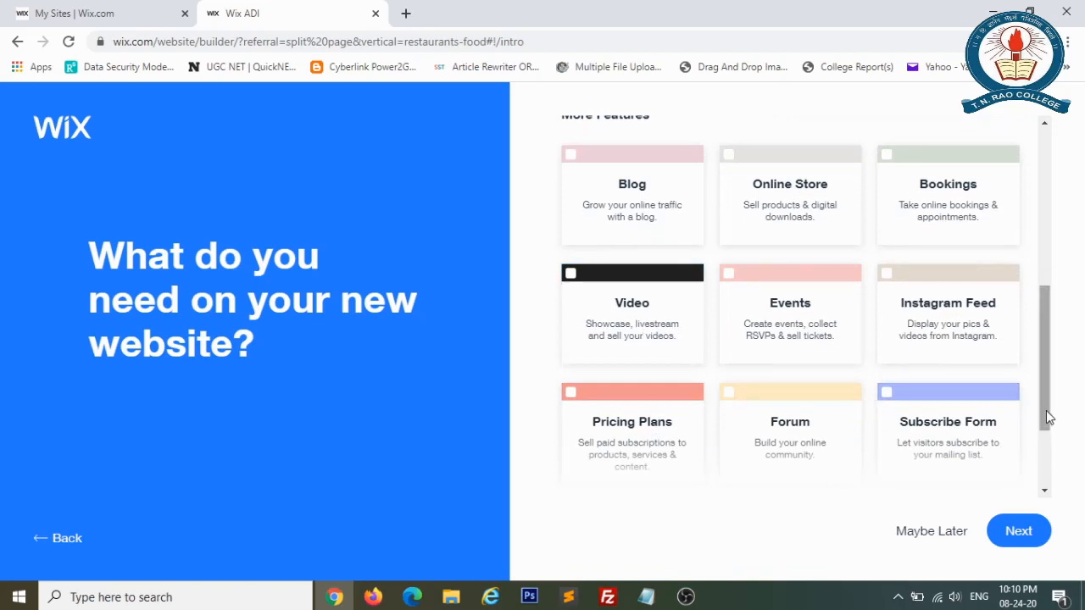
pyautogui.moveTo(1042, 406); pyautogui.dragTo(1045, 436)
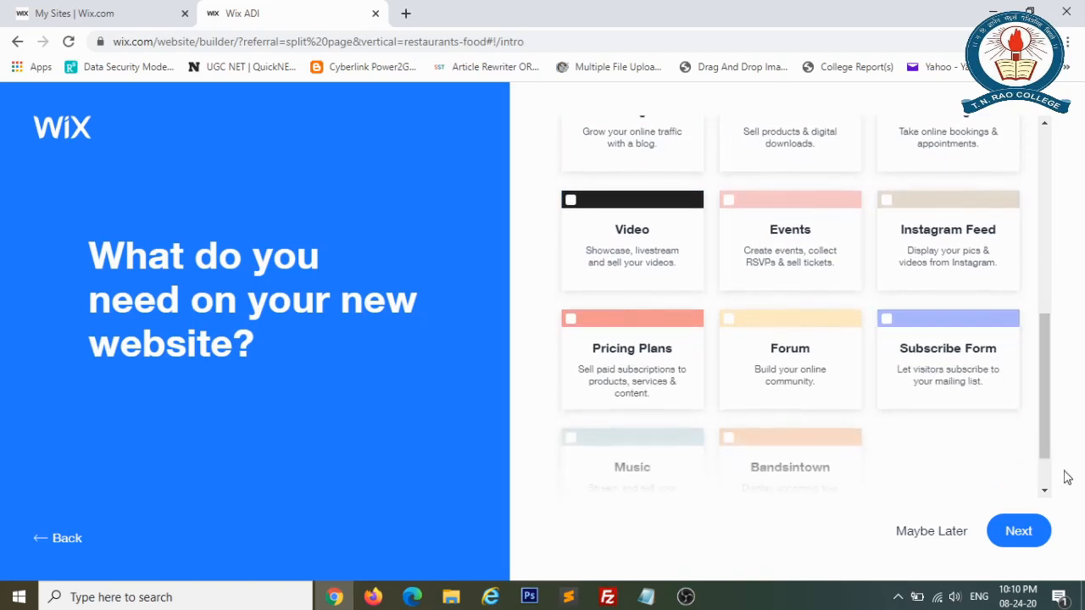
pyautogui.moveTo(1046, 433)
pyautogui.mouseDown()
pyautogui.moveTo(1048, 472)
pyautogui.moveTo(1043, 452)
pyautogui.mouseUp()
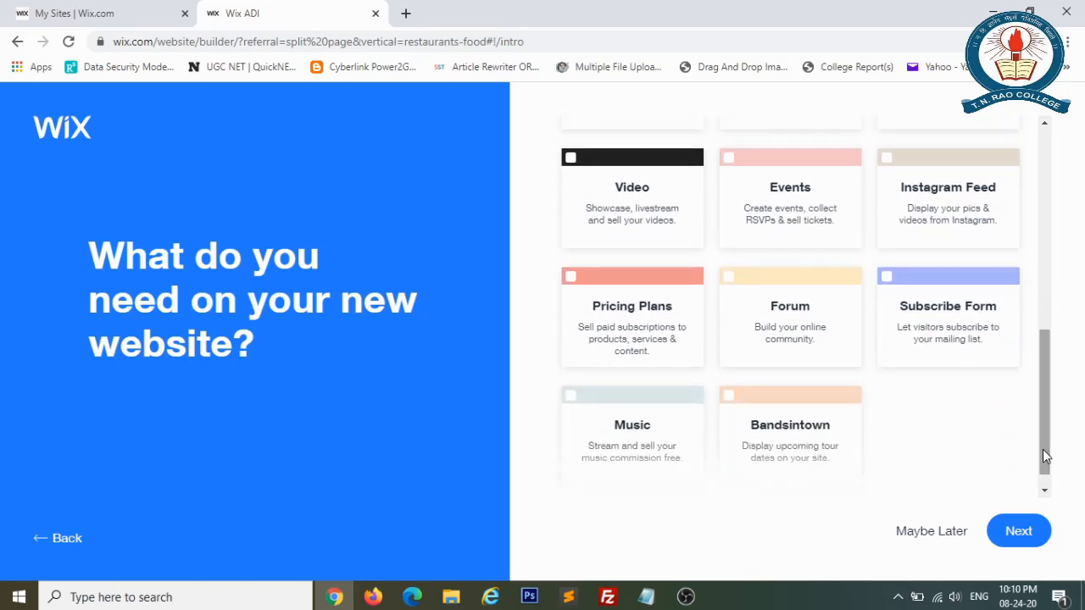
pyautogui.click(1031, 540)
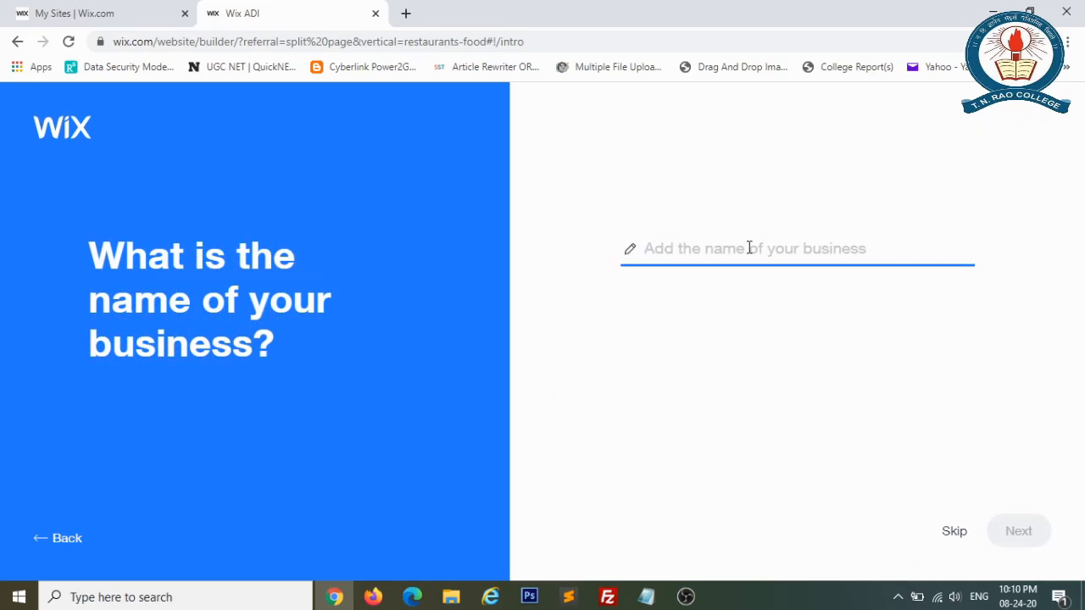
# Enter 'RUBY Restaurant' as the business name, correcting a stray letter.
pyautogui.write('RUB')
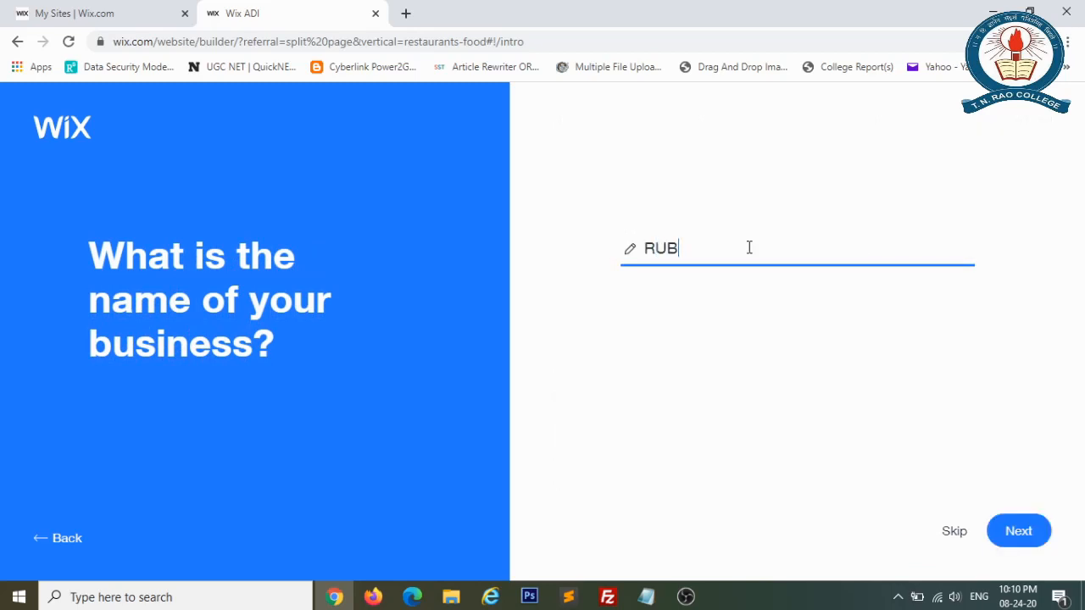
pyautogui.write('Y Restaura')
pyautogui.press('BackSpace')
pyautogui.write('rant')
# Continue to the import step, leaving the Existing Website and Google Places fields empty.
pyautogui.click(1010, 531)
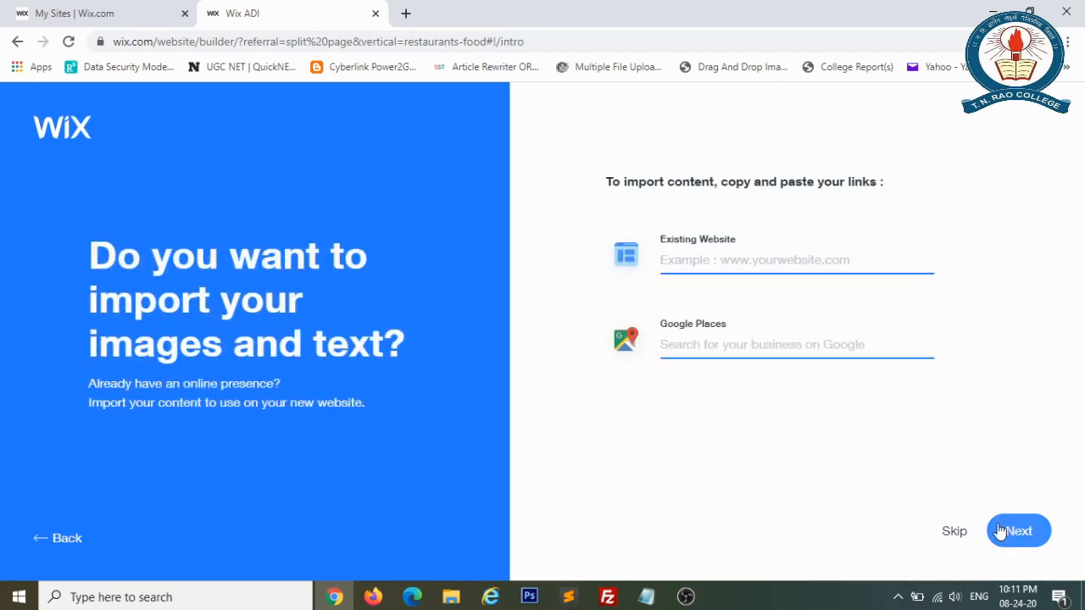
pyautogui.click(803, 260)
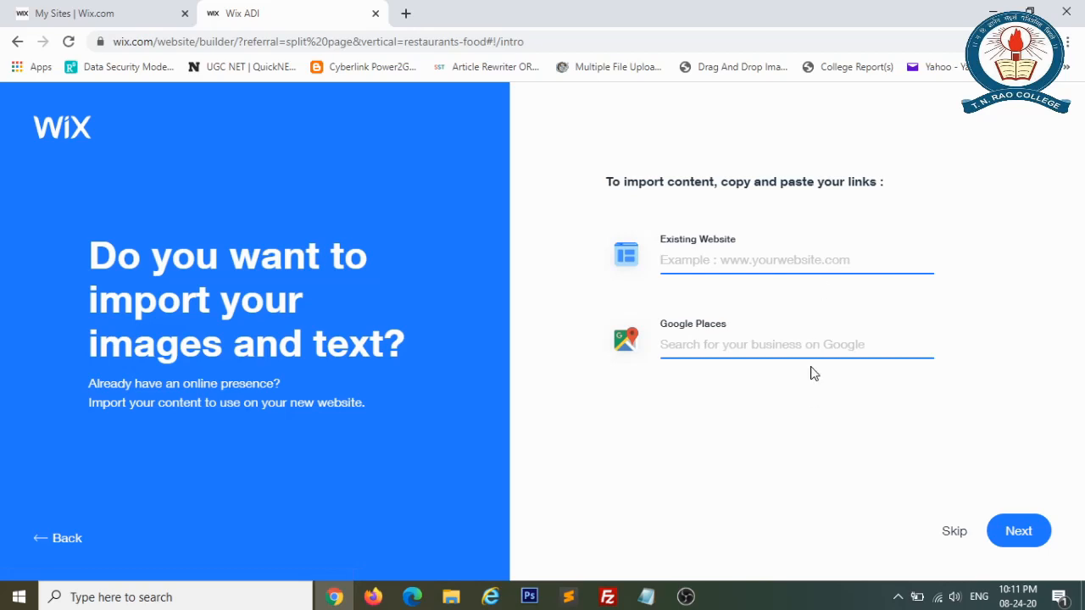
pyautogui.click(795, 337)
# Upload tnraologo.gif as the site logo and confirm the business info.
pyautogui.click(1020, 533)
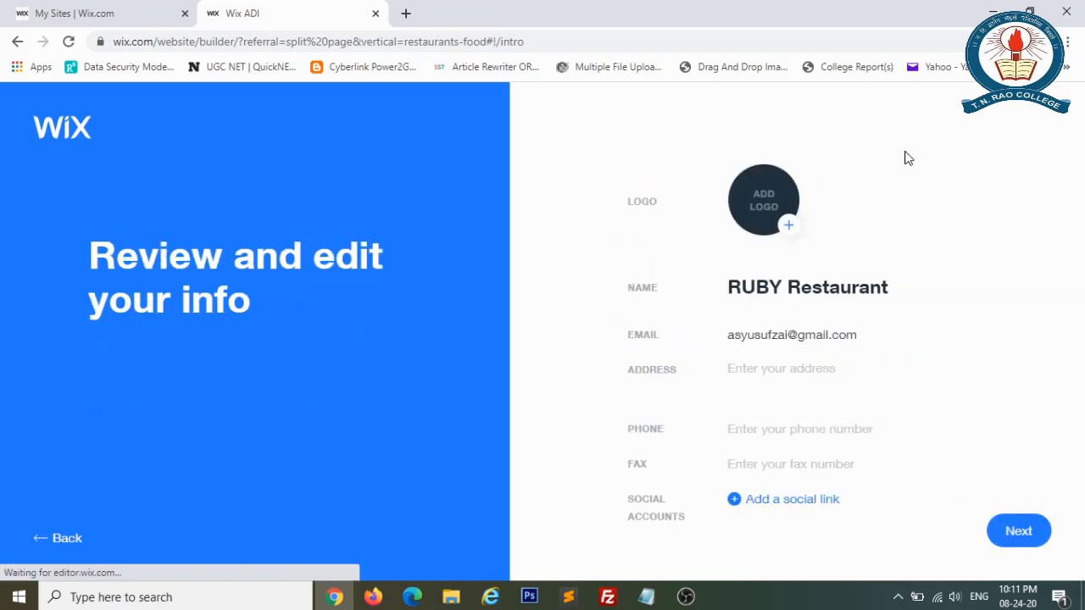
pyautogui.click(785, 229)
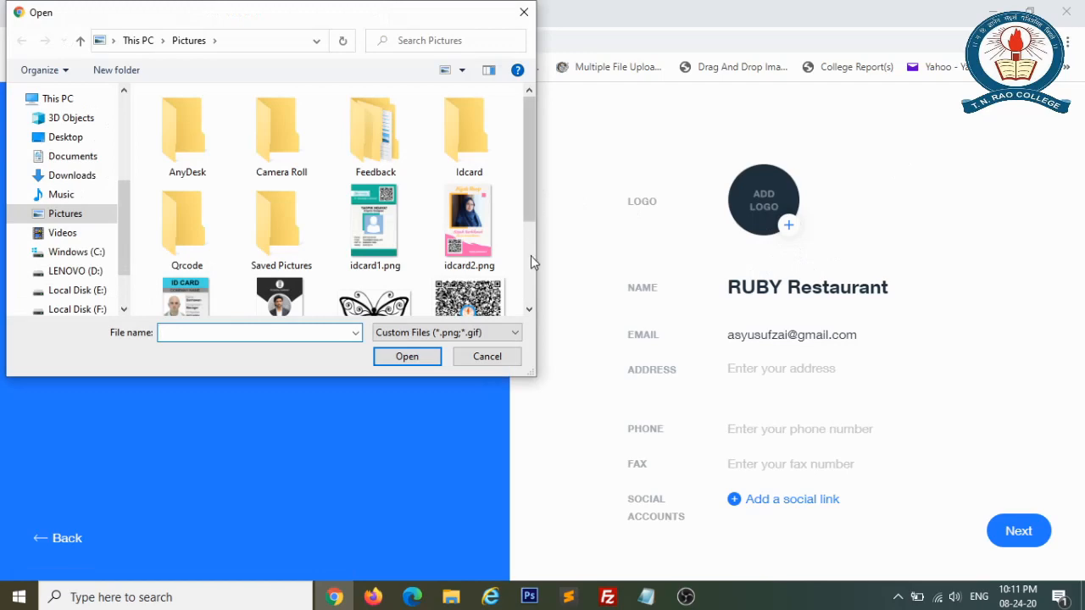
pyautogui.scroll(-3, 529, 306)
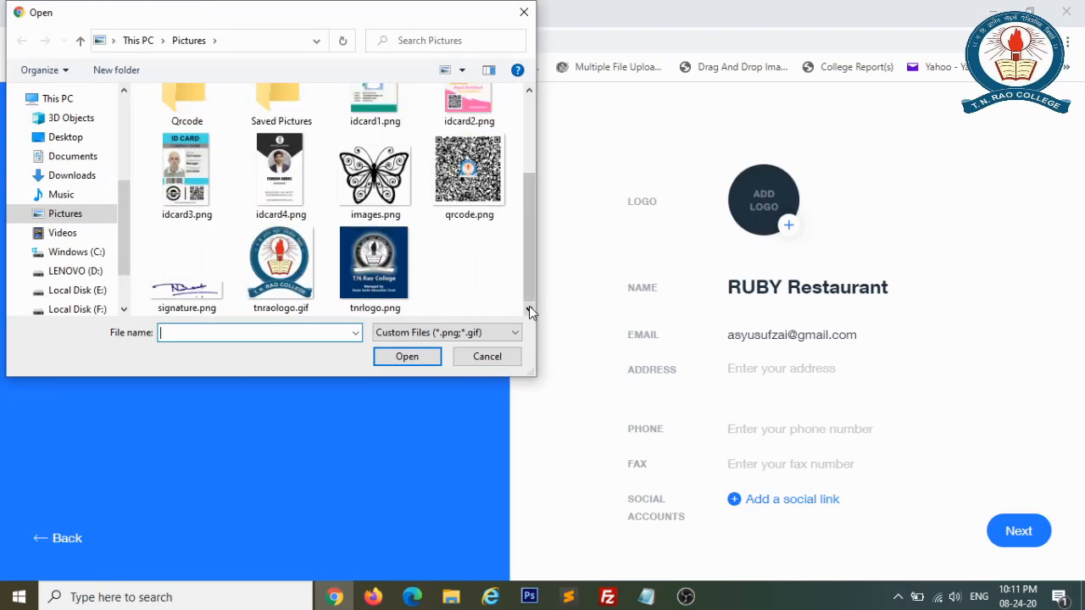
pyautogui.doubleClick(295, 280)
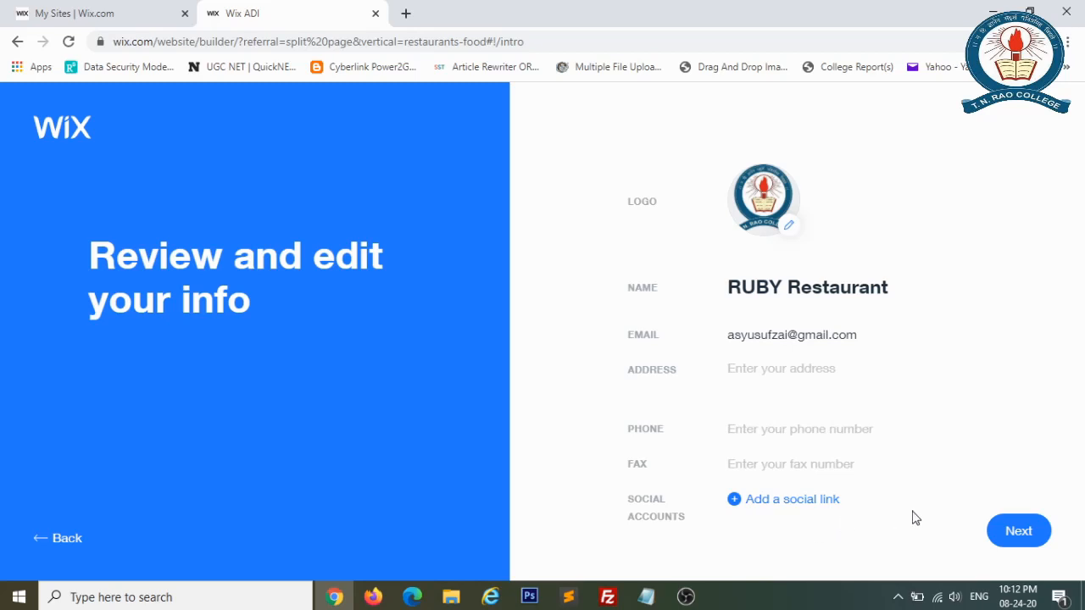
pyautogui.click(1031, 529)
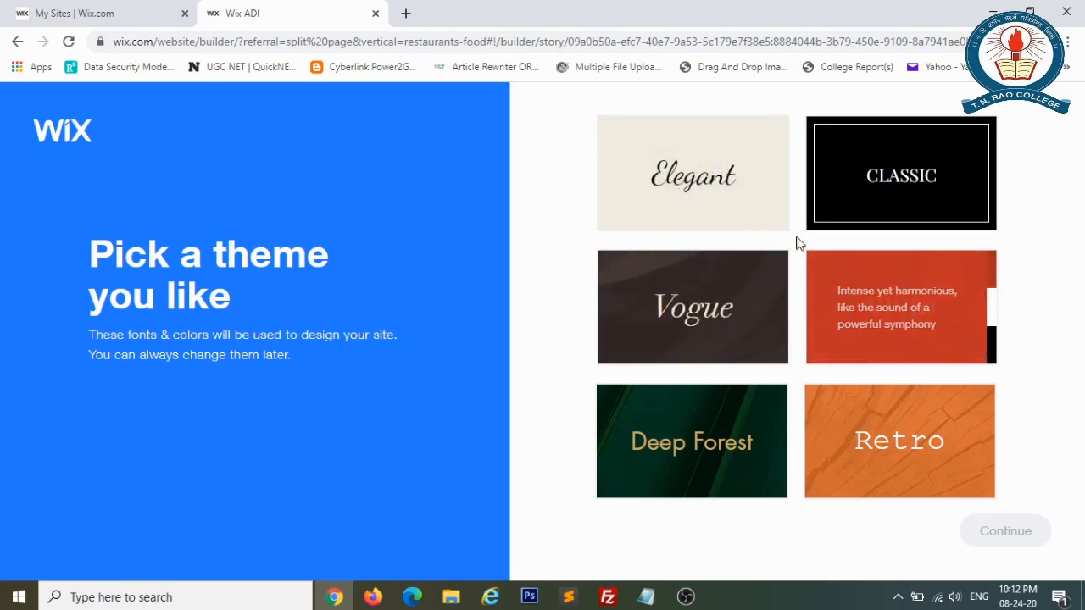
# Choose the Elegant theme and create a colour palette from the logo.
pyautogui.click(686, 211)
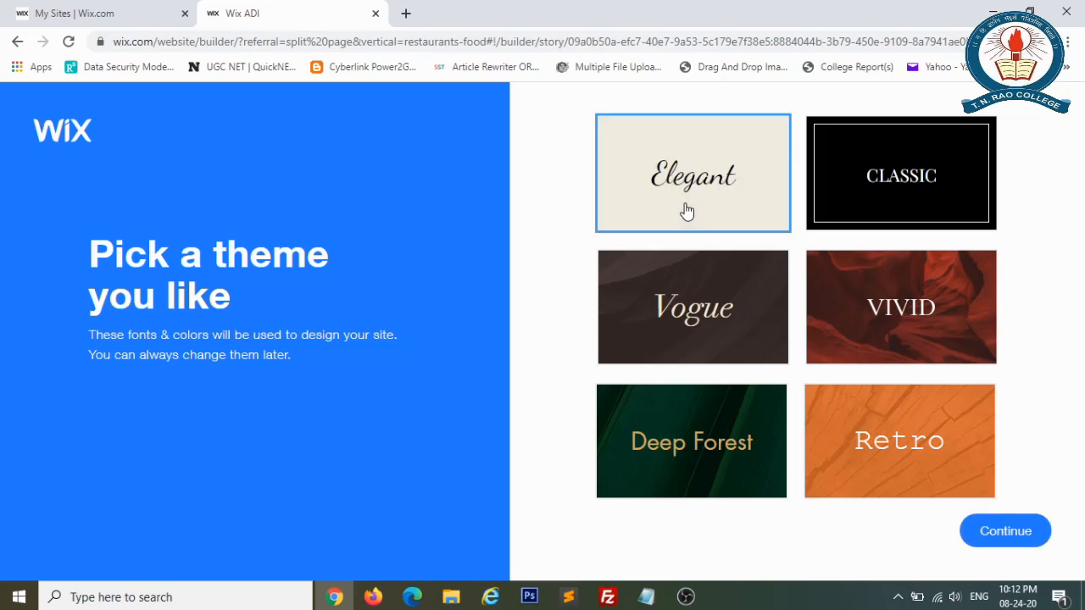
pyautogui.click(1018, 532)
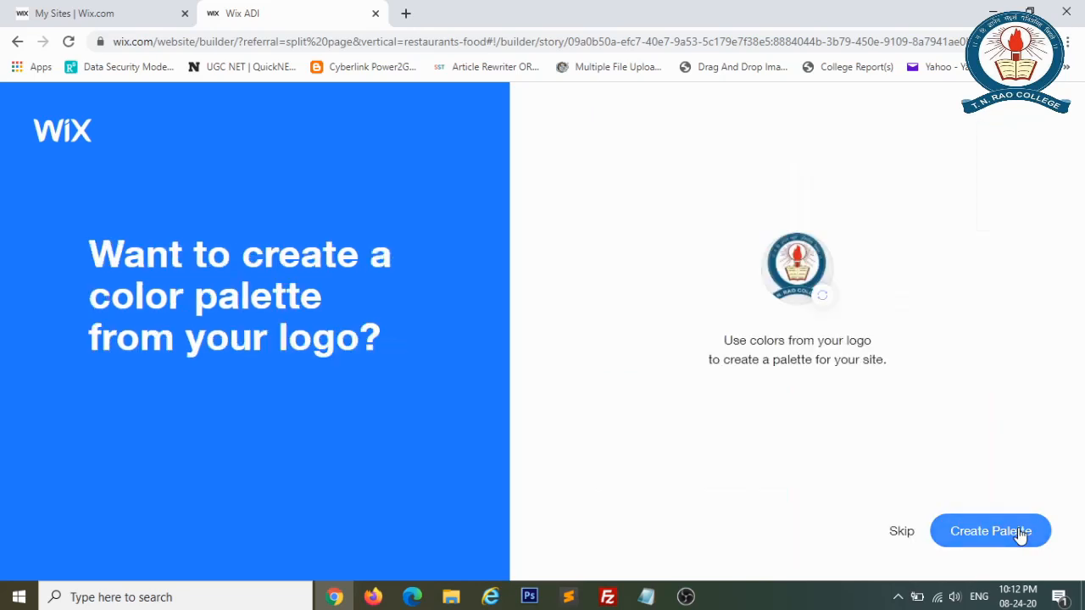
pyautogui.click(1019, 532)
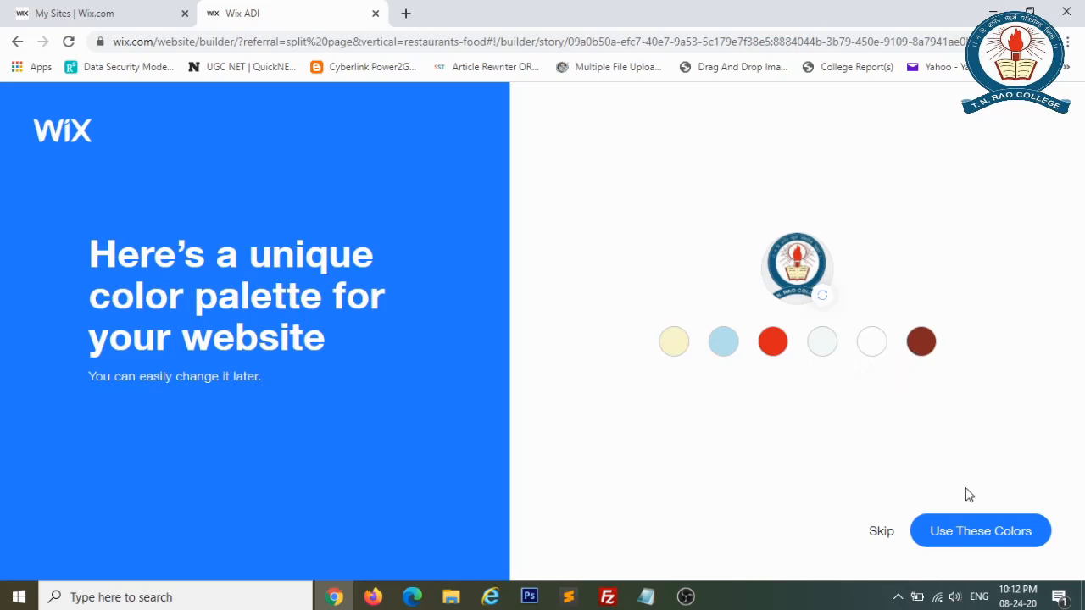
# Accept the six-colour logo palette and use the first homepage design.
pyautogui.click(980, 538)
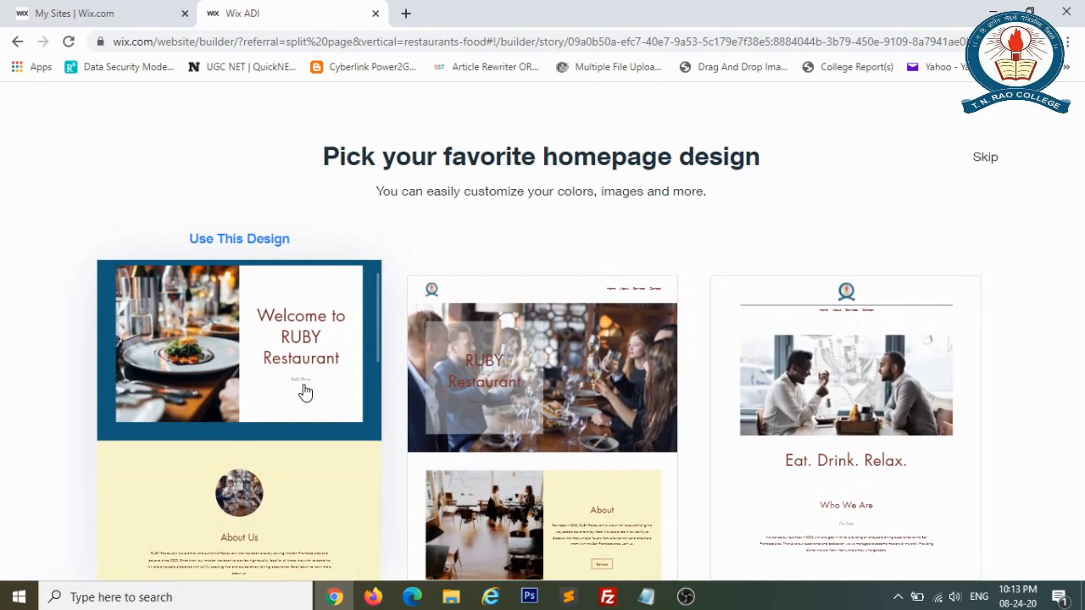
pyautogui.click(306, 392)
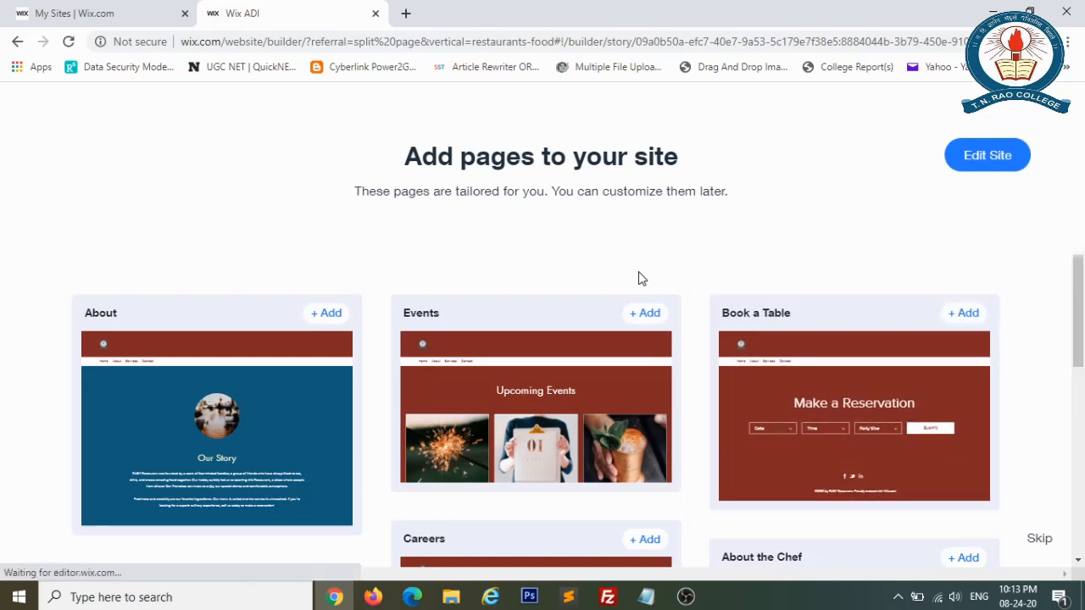
# Tick the Events, Book a Table, Our Team and Feedback page cards while scrolling the suggestions.
pyautogui.click(648, 314)
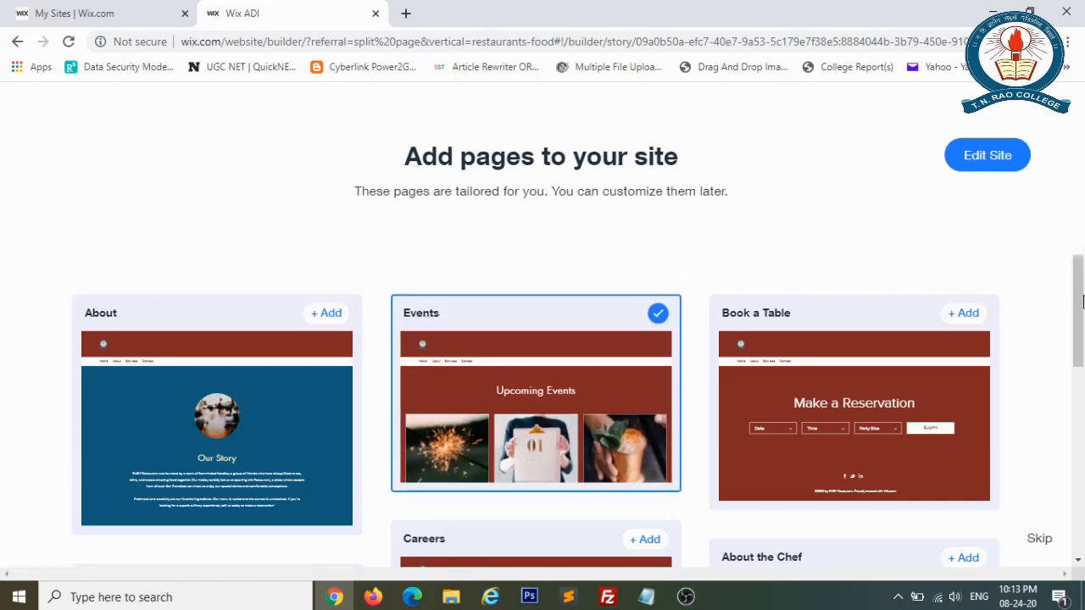
pyautogui.moveTo(1082, 294)
pyautogui.mouseDown()
pyautogui.moveTo(1083, 328)
pyautogui.moveTo(1083, 306)
pyautogui.mouseUp()
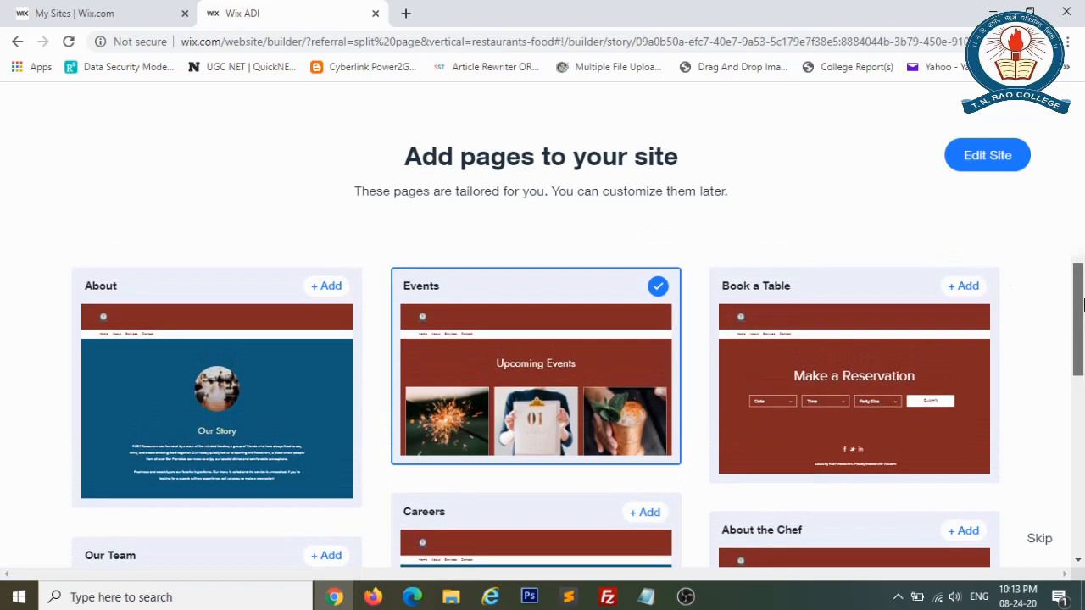
pyautogui.click(973, 278)
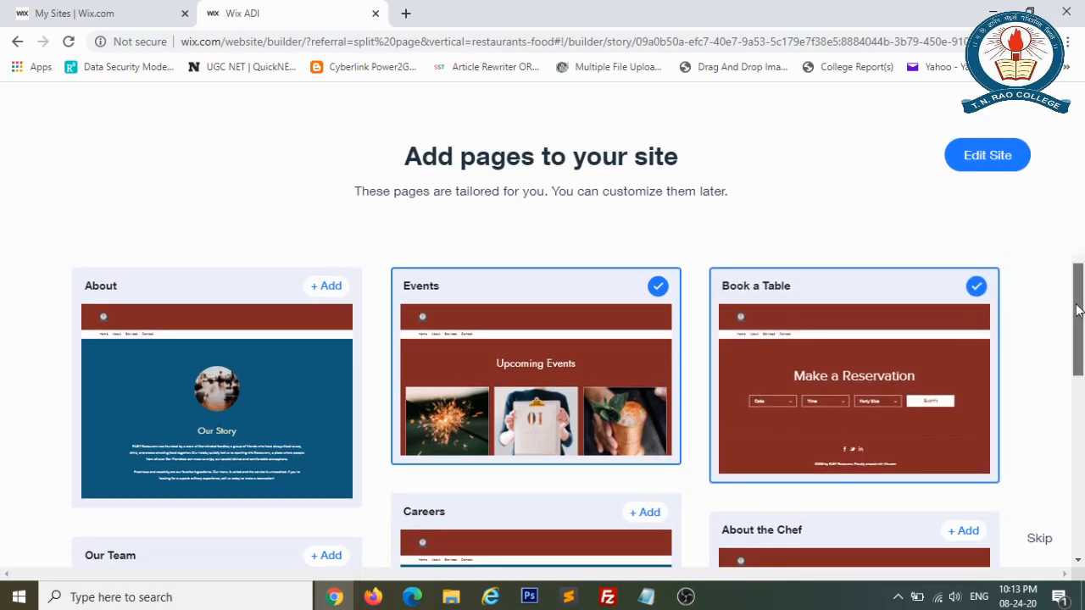
pyautogui.moveTo(1082, 314); pyautogui.dragTo(1083, 405)
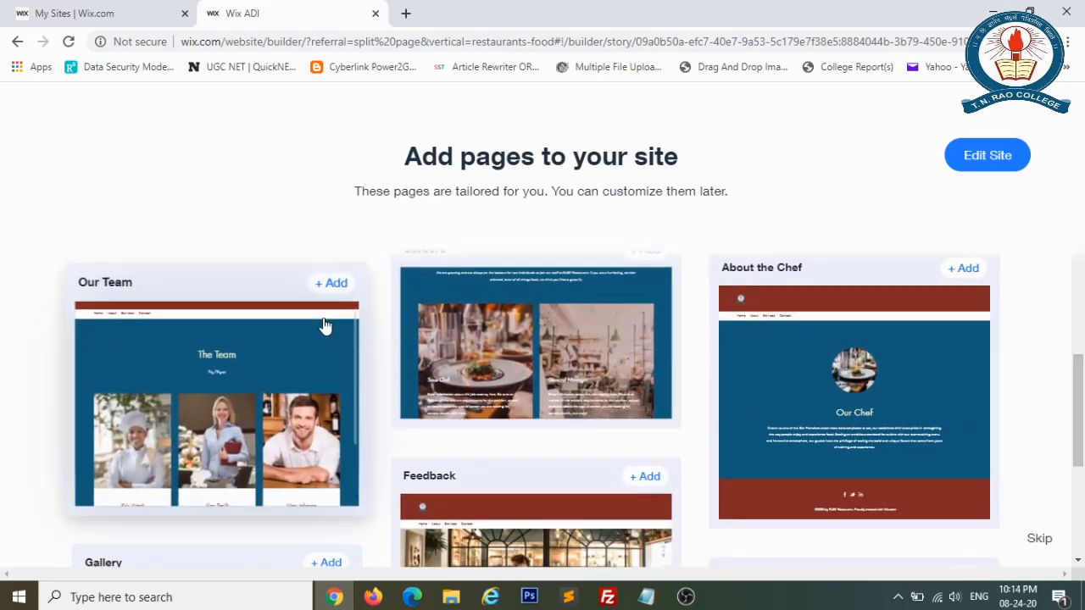
pyautogui.click(337, 283)
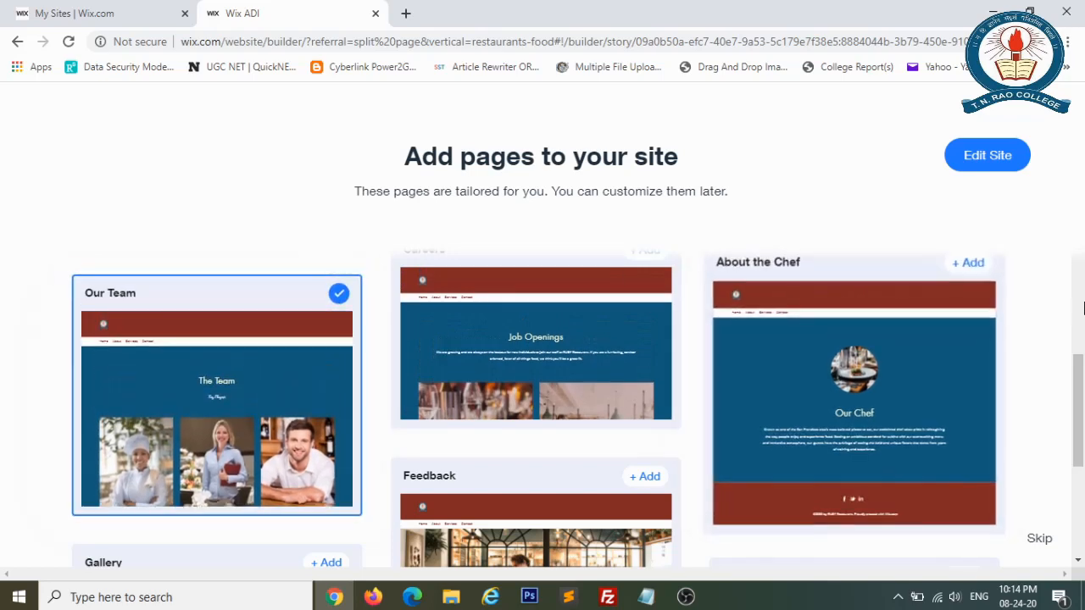
pyautogui.moveTo(1080, 386); pyautogui.dragTo(1081, 429)
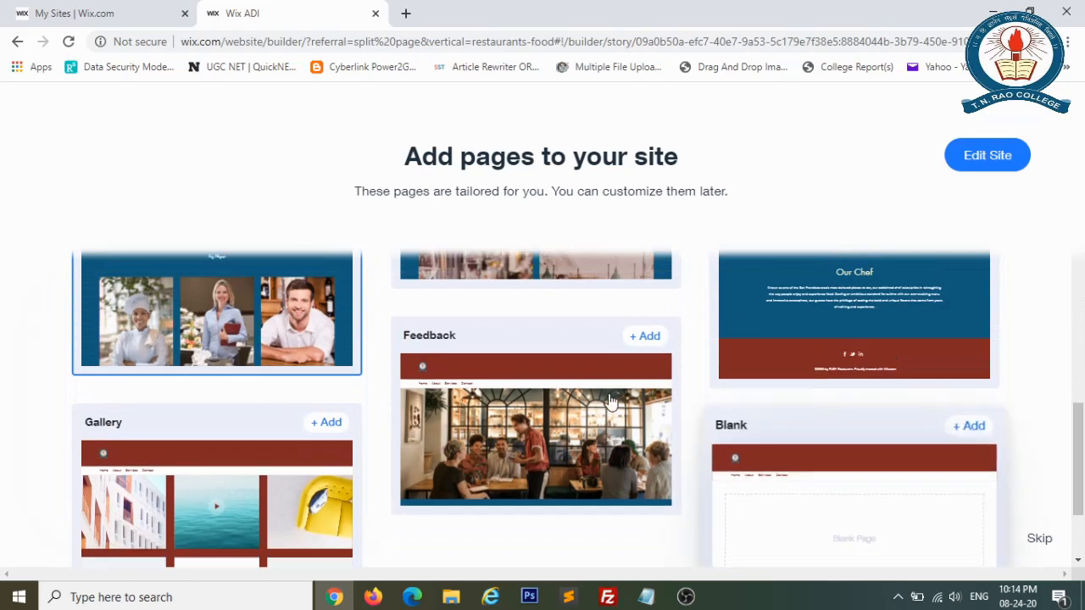
pyautogui.click(650, 328)
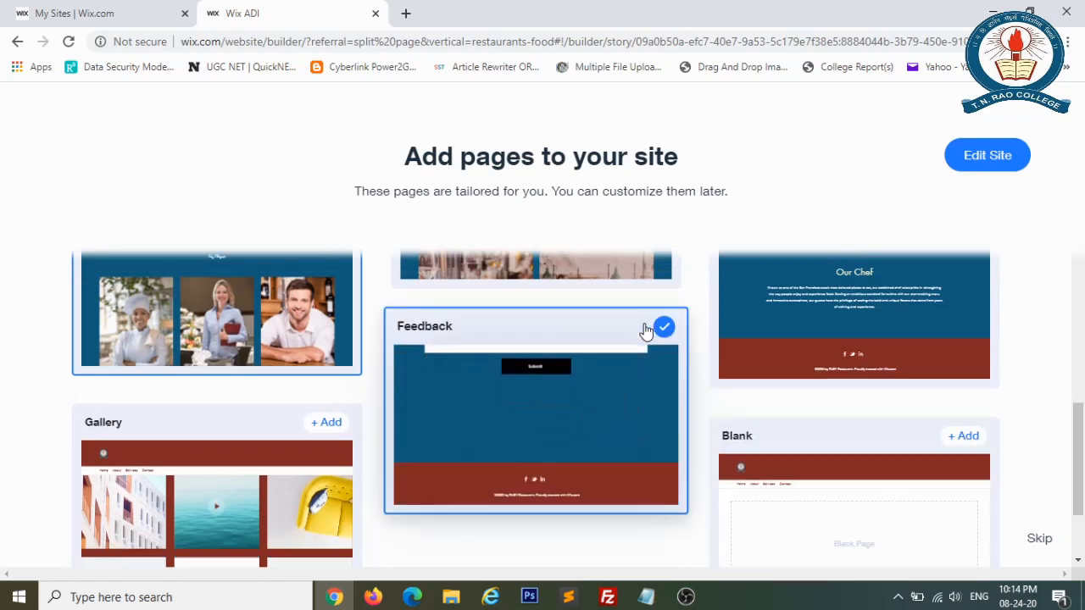
pyautogui.moveTo(1082, 439); pyautogui.dragTo(1055, 275)
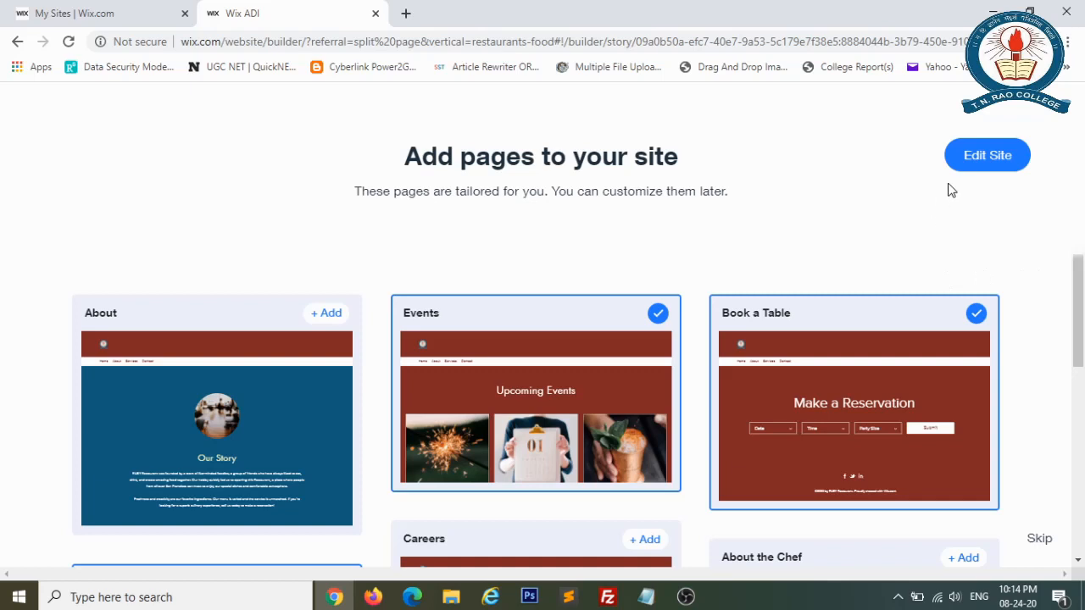
# Build the site with Edit Site and scroll through the generated home page.
pyautogui.click(987, 156)
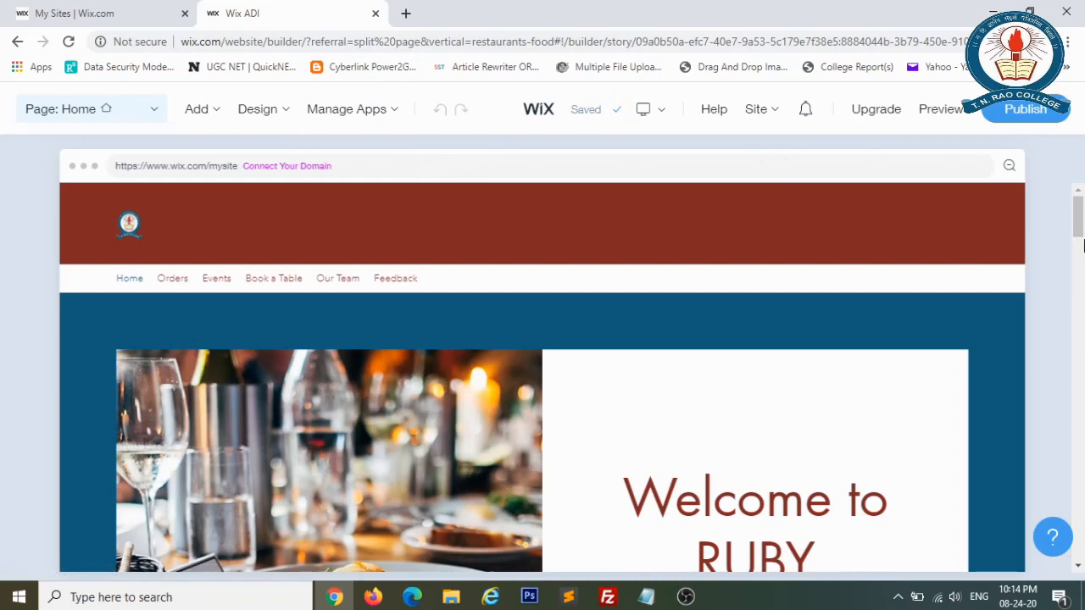
pyautogui.moveTo(1079, 220); pyautogui.dragTo(1080, 161)
pyautogui.click(941, 113)
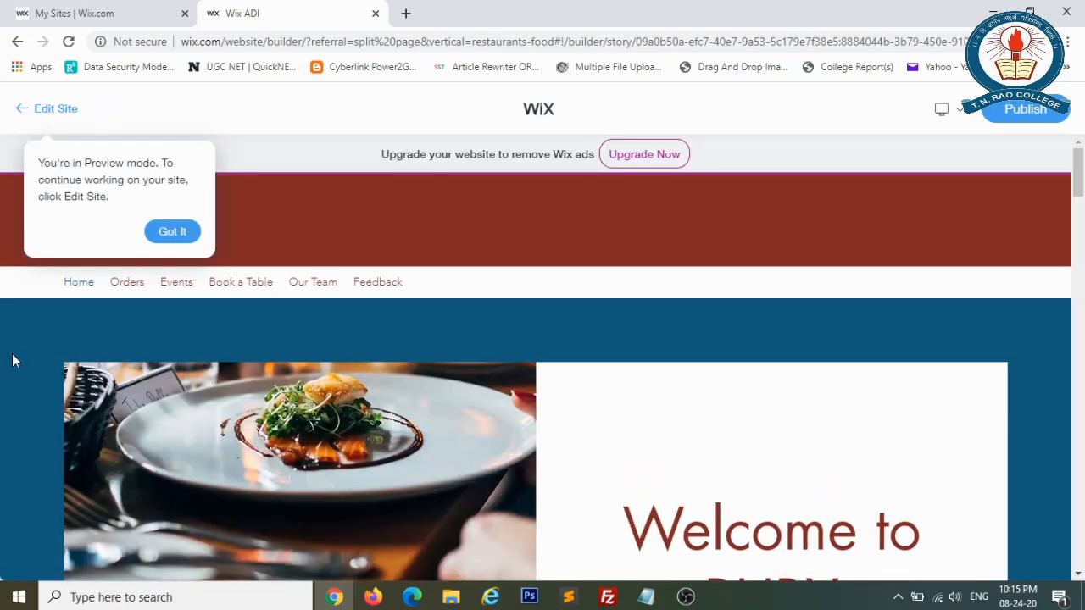
pyautogui.click(172, 231)
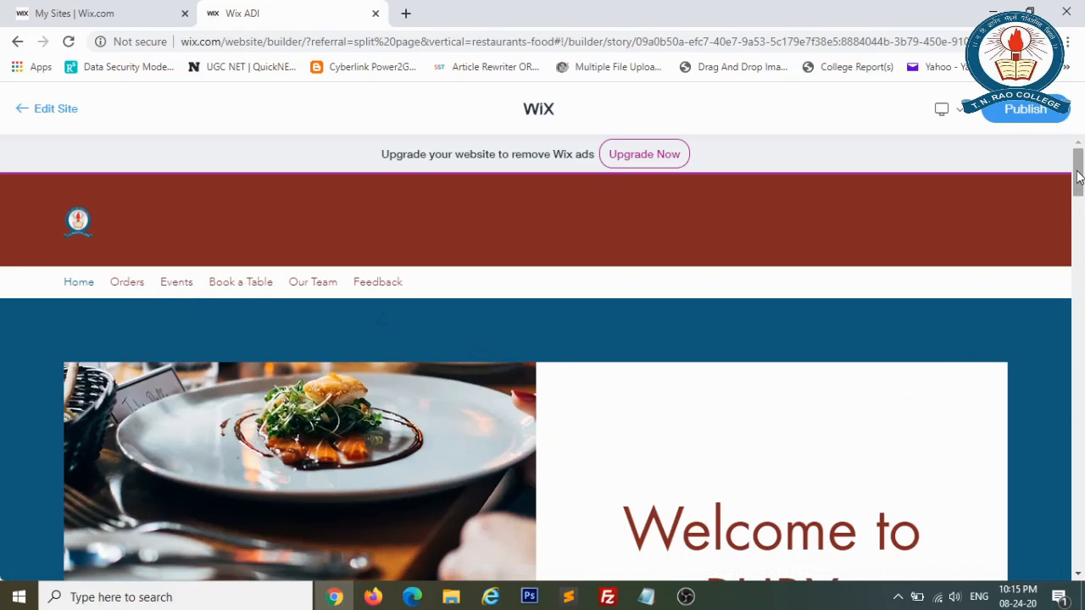
pyautogui.scroll(-1, 1082, 212)
pyautogui.scroll(-10, 1082, 254)
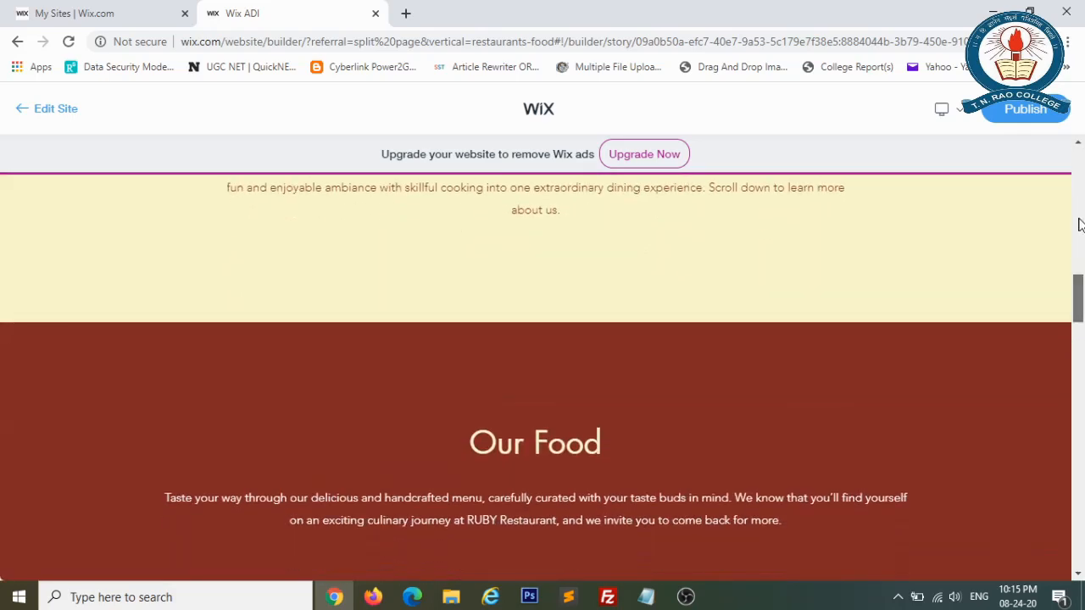
pyautogui.moveTo(1079, 219); pyautogui.dragTo(1081, 318)
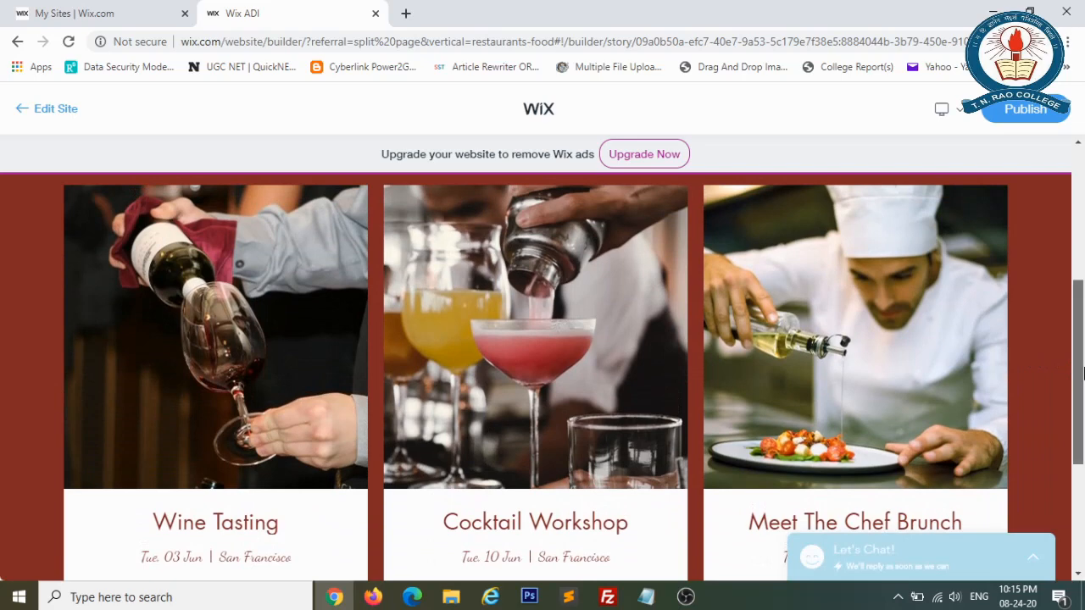
pyautogui.moveTo(1083, 373); pyautogui.dragTo(1074, 240)
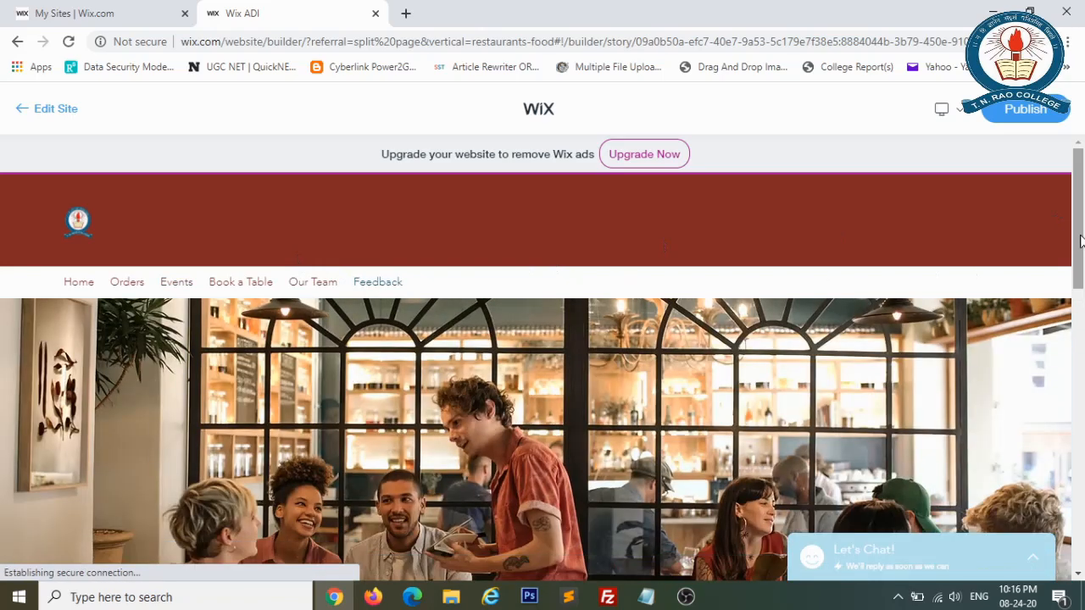
pyautogui.moveTo(1080, 242); pyautogui.dragTo(1083, 416)
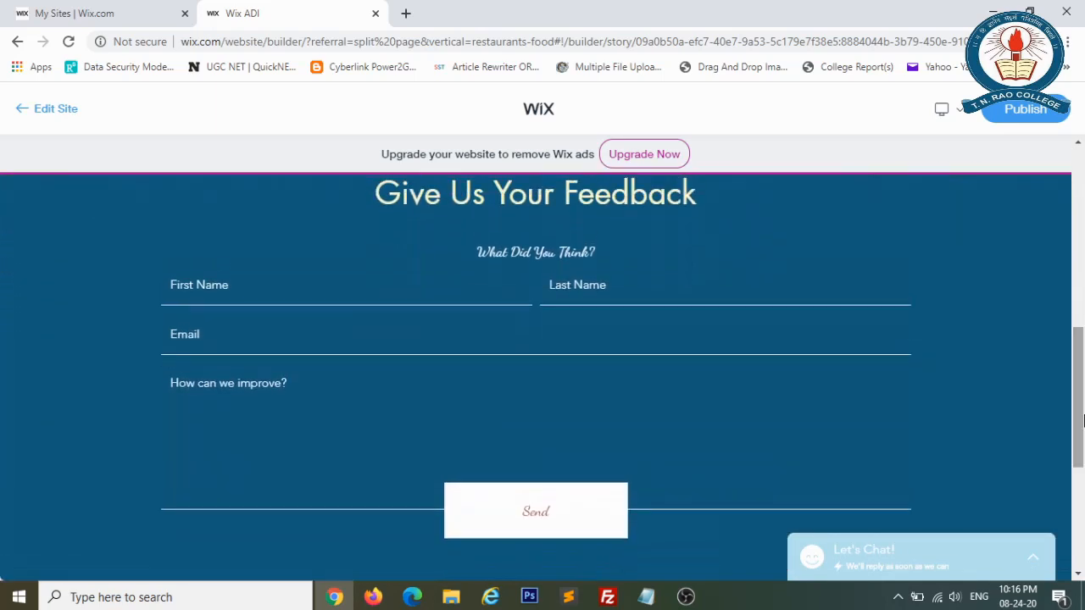
pyautogui.click(466, 296)
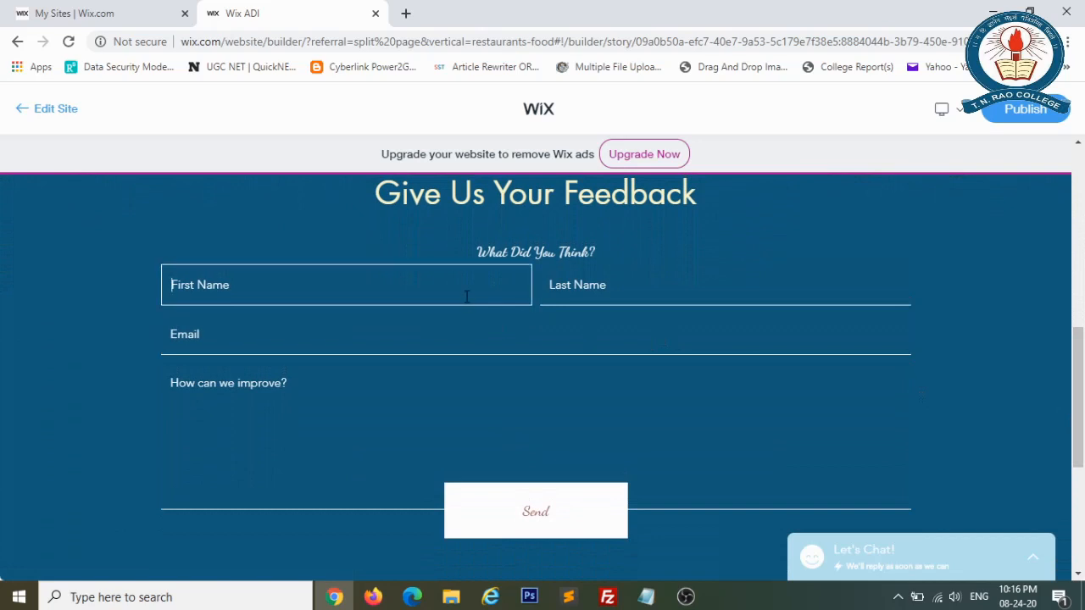
pyautogui.click(615, 285)
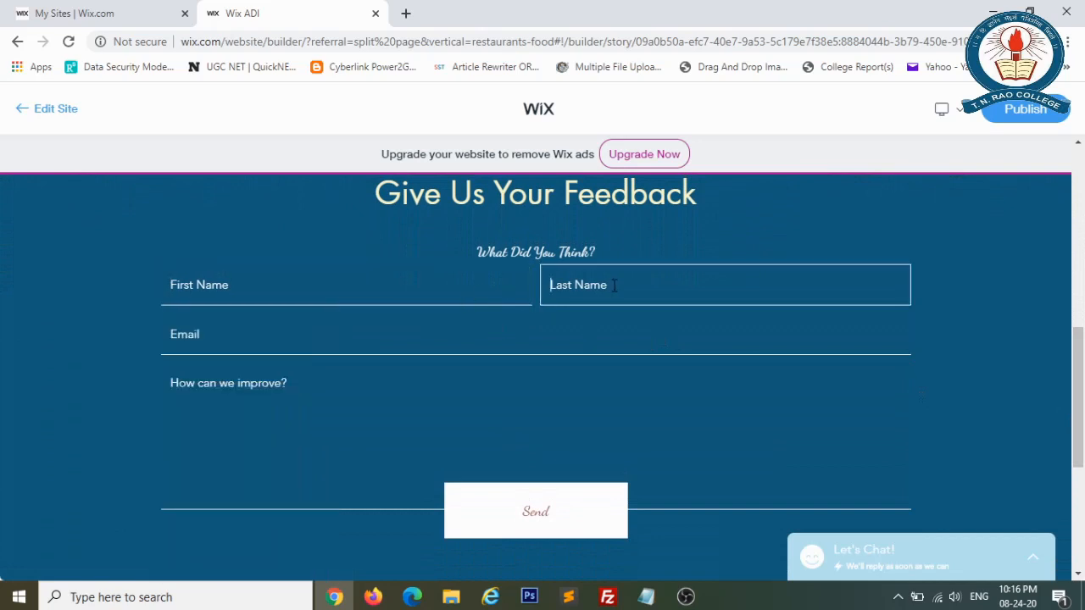
pyautogui.click(359, 400)
pyautogui.moveTo(1077, 392); pyautogui.dragTo(1068, 214)
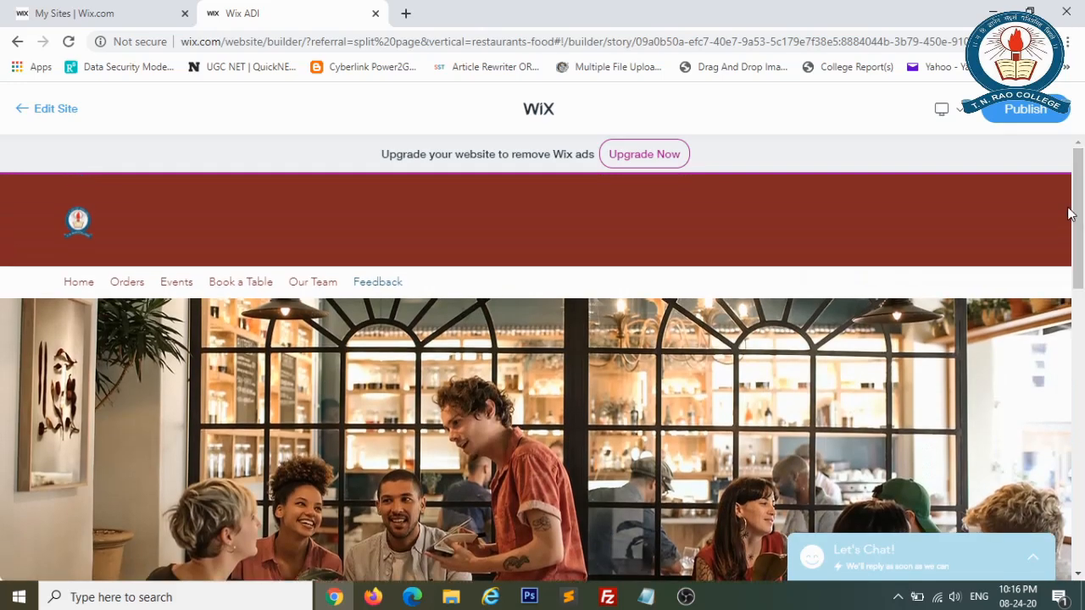
# Preview the site in mobile layout, open its menu to Home, then go back to editing.
pyautogui.click(956, 116)
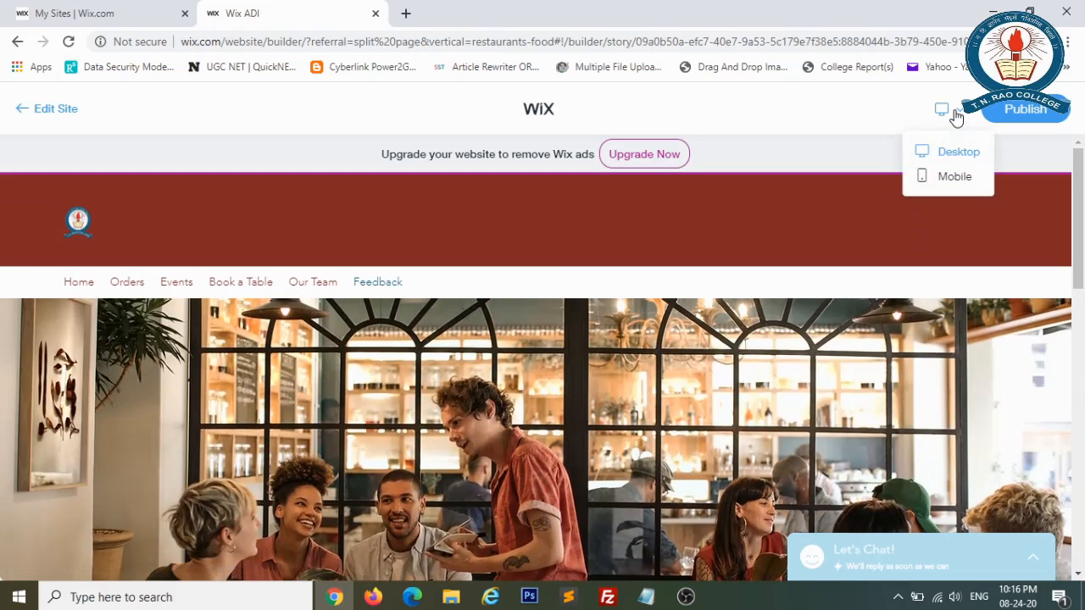
pyautogui.click(955, 177)
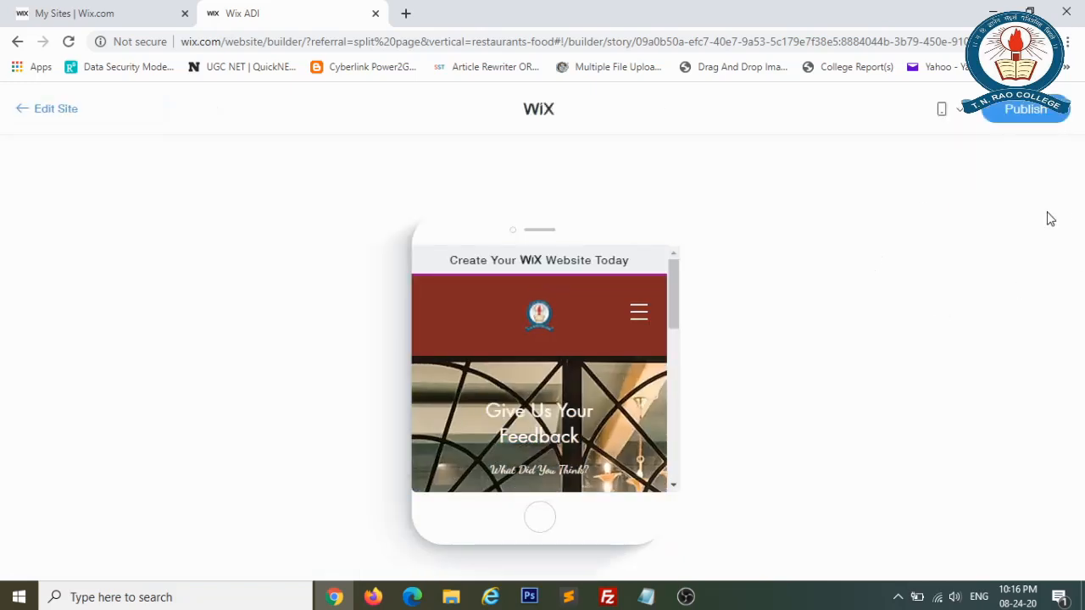
pyautogui.moveTo(672, 295)
pyautogui.mouseDown()
pyautogui.moveTo(674, 468)
pyautogui.moveTo(660, 278)
pyautogui.mouseUp()
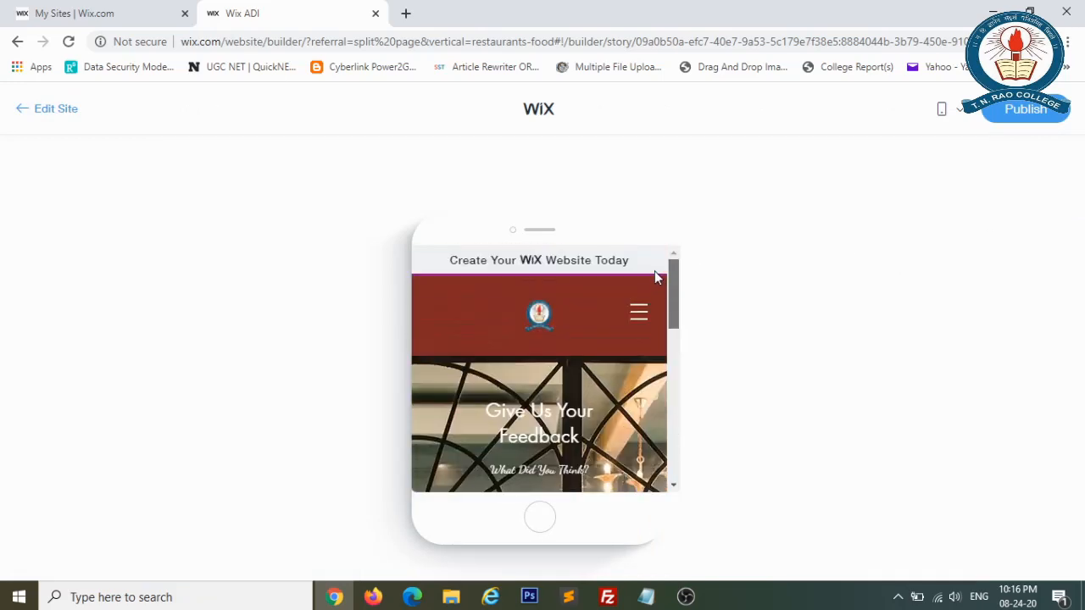
pyautogui.click(638, 315)
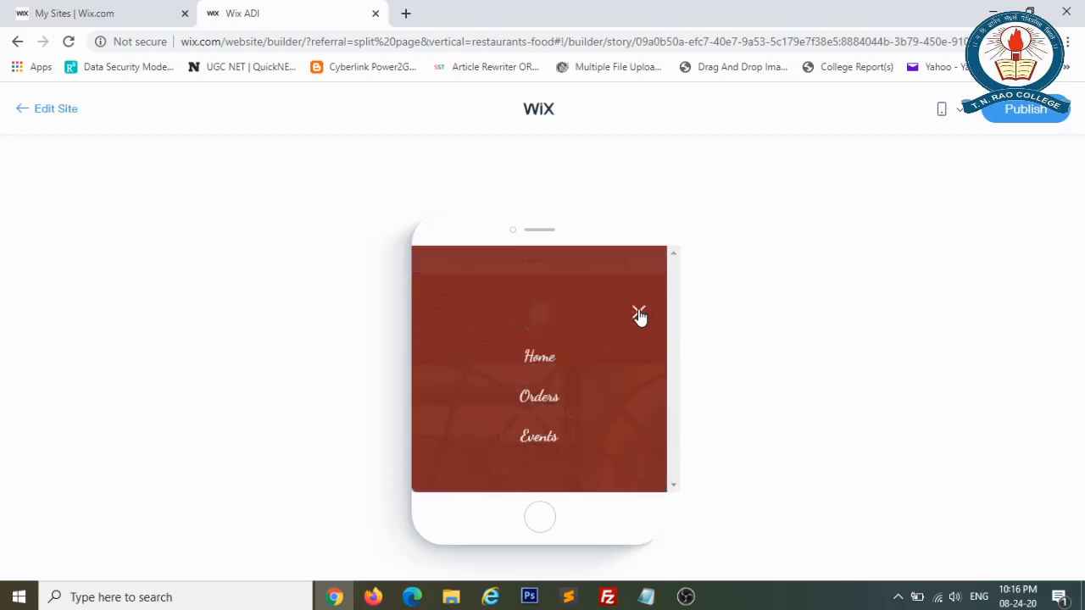
pyautogui.click(543, 358)
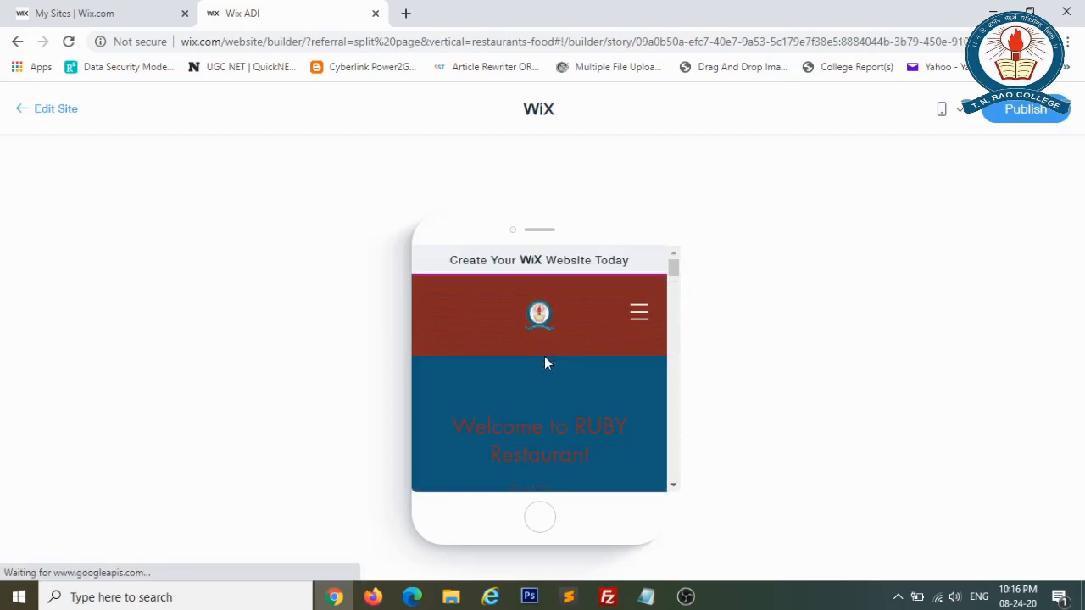
pyautogui.moveTo(674, 269)
pyautogui.mouseDown()
pyautogui.moveTo(679, 411)
pyautogui.moveTo(667, 250)
pyautogui.mouseUp()
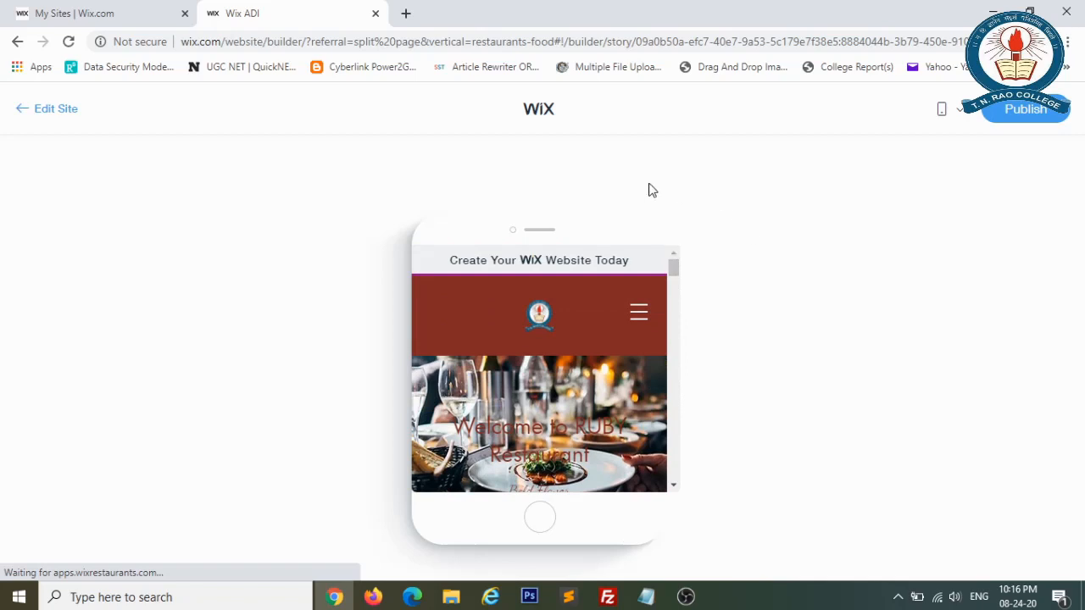
pyautogui.click(64, 117)
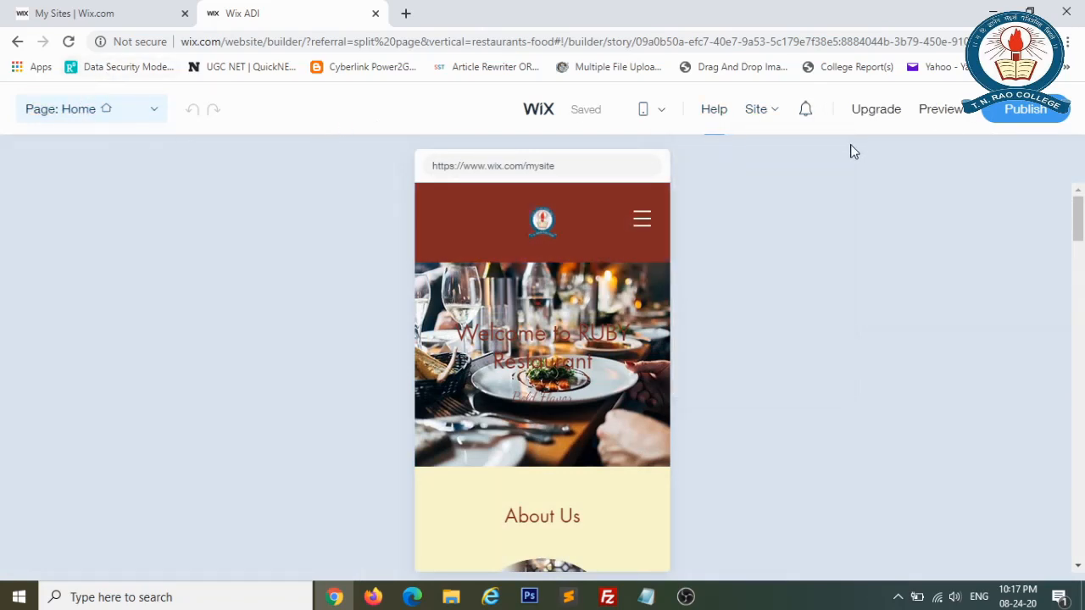
# Start publishing from the editor toolbar, bringing up the restyled site's desktop preview.
pyautogui.click(999, 124)
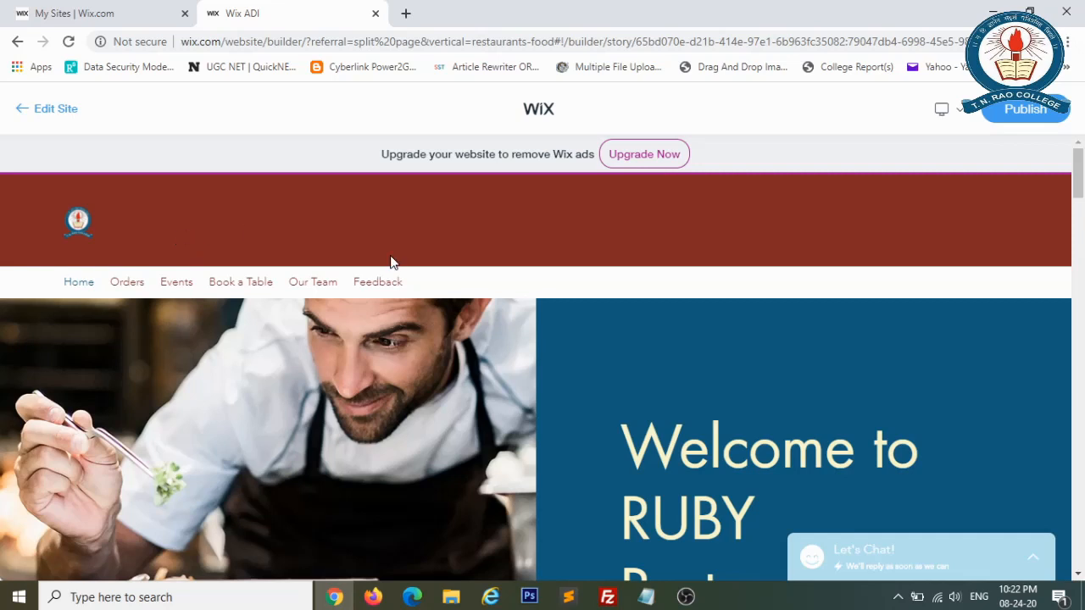
# Replace the default website-2 free address with rubyrestaurant in the publish dialog.
pyautogui.click(1030, 112)
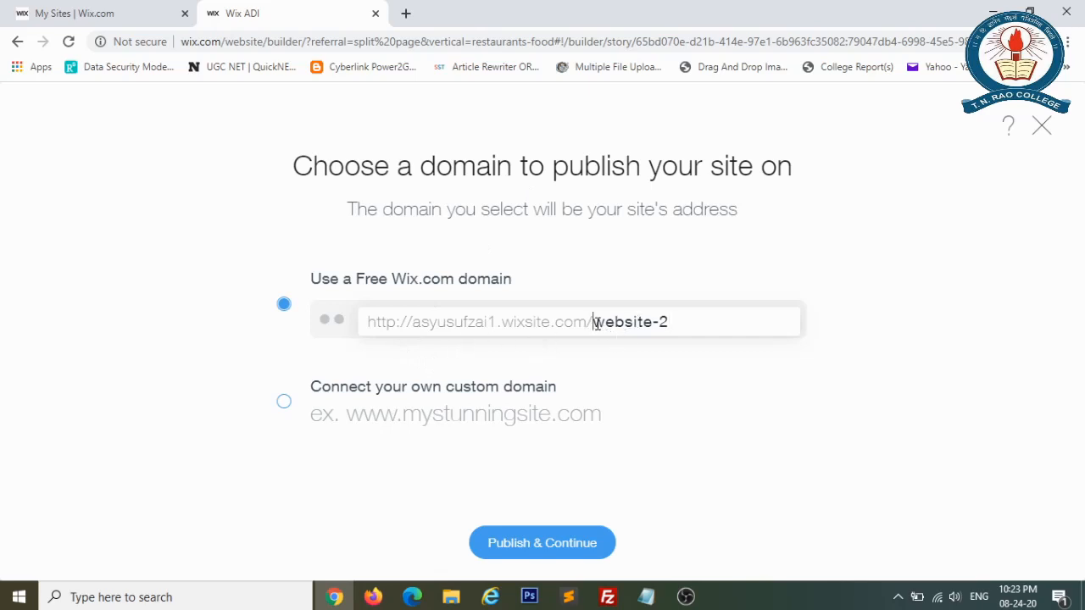
pyautogui.moveTo(594, 326); pyautogui.dragTo(673, 327)
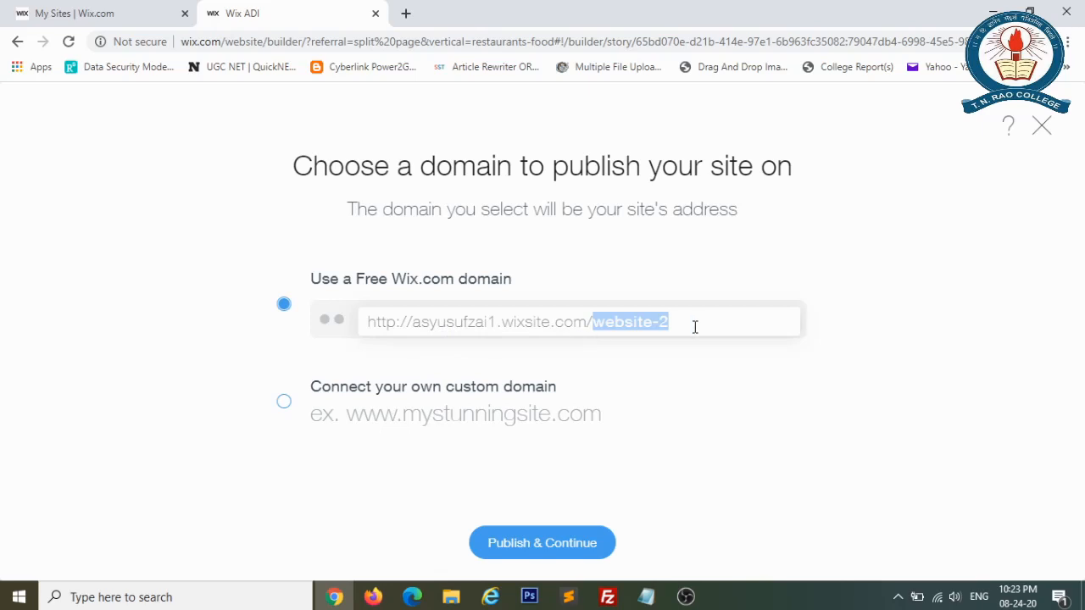
pyautogui.write('ruby')
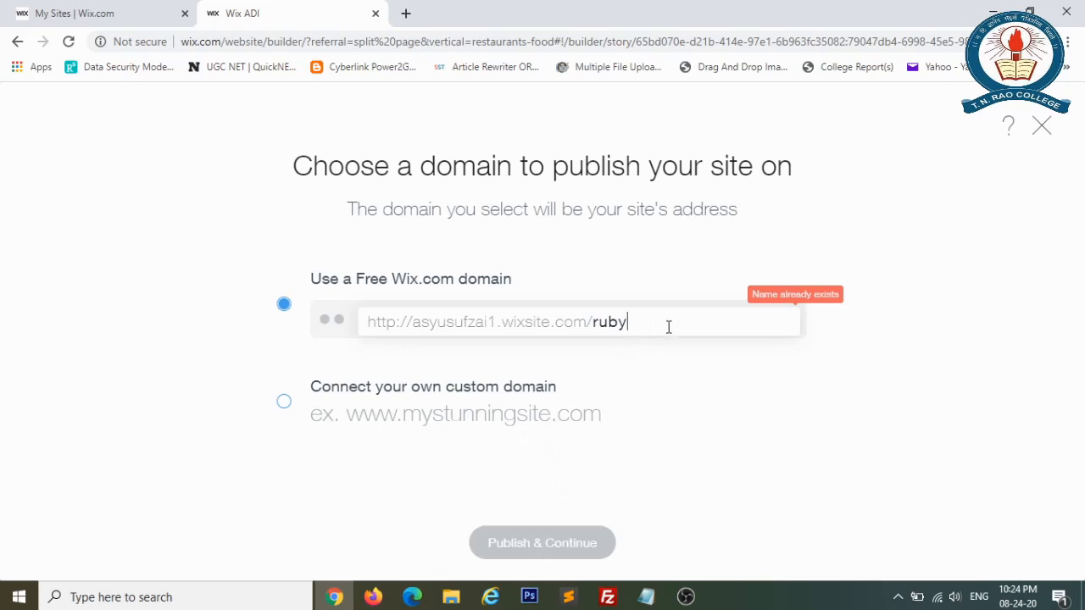
pyautogui.write('res')
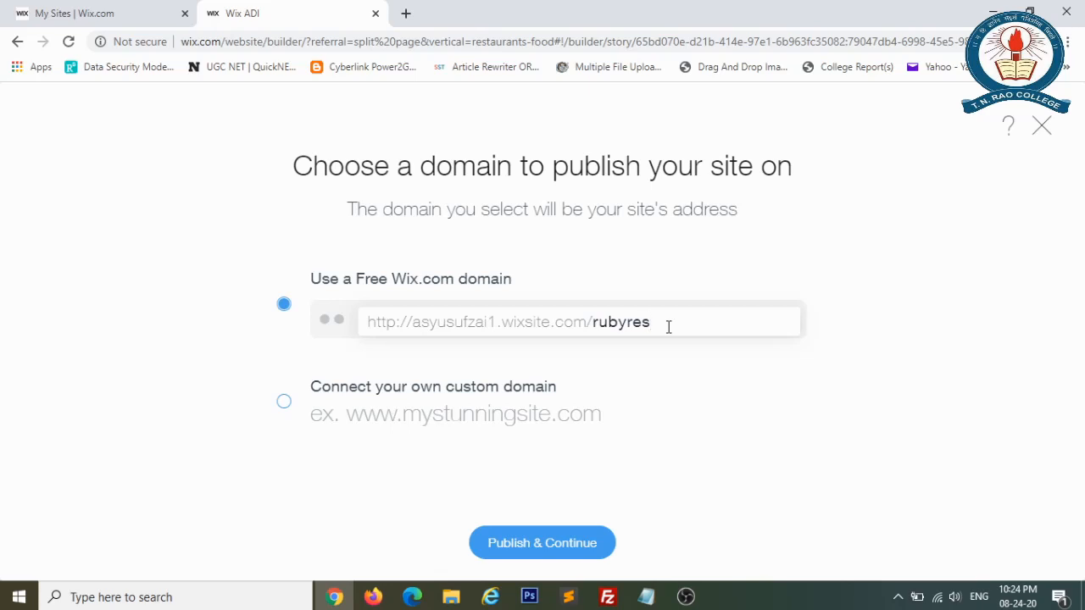
pyautogui.write('taurant')
# Publish the site at wixsite.com/rubyrestaurant and view it live in a new tab.
pyautogui.click(587, 552)
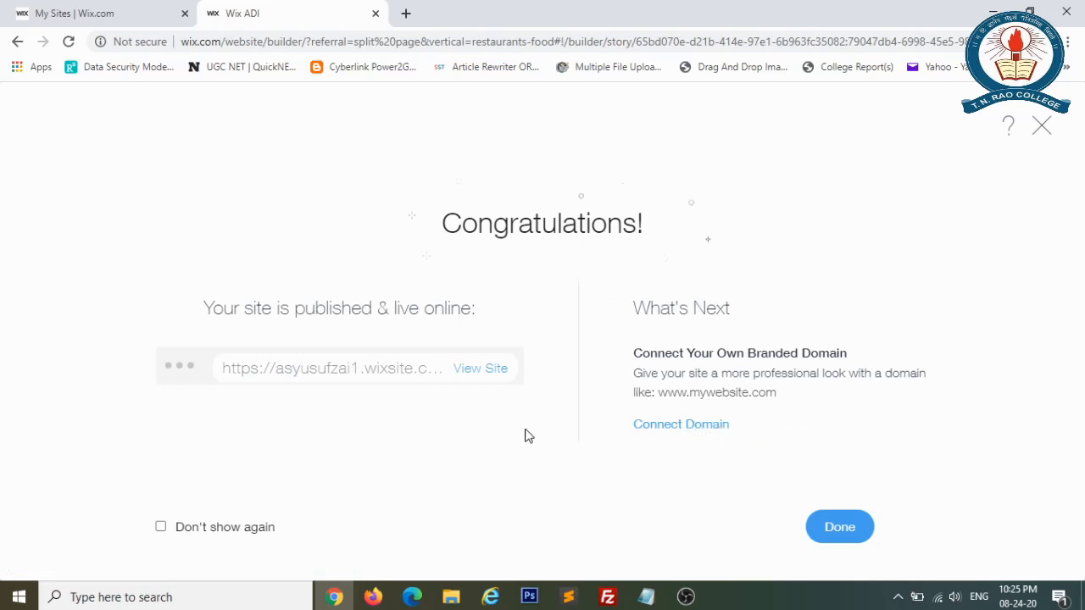
pyautogui.click(486, 372)
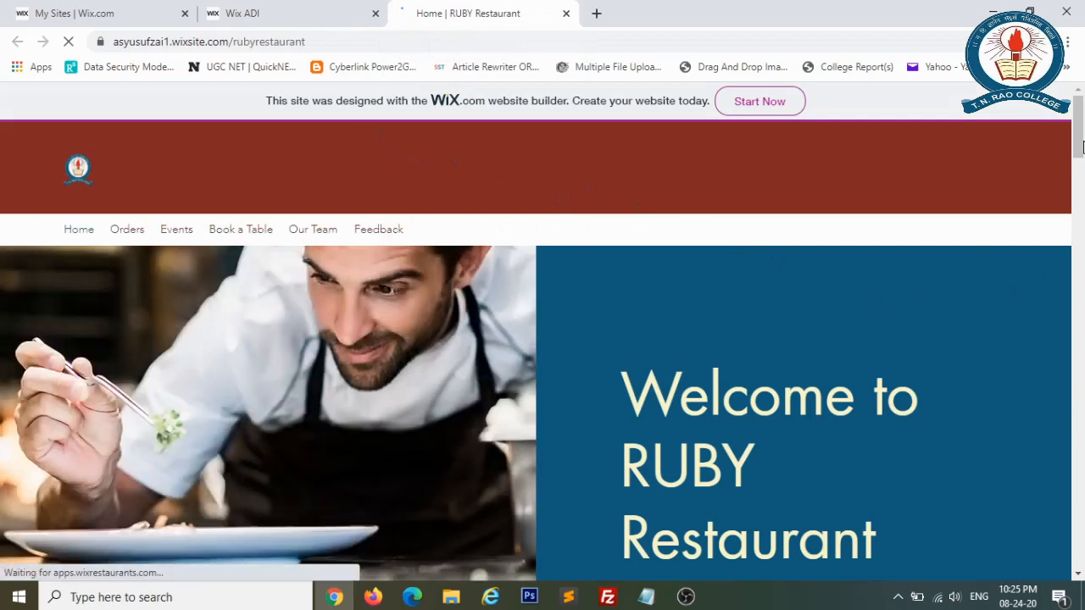
# Scroll through the live site, check its web address, then return to the Wix ADI tab.
pyautogui.moveTo(1083, 146); pyautogui.dragTo(1077, 119)
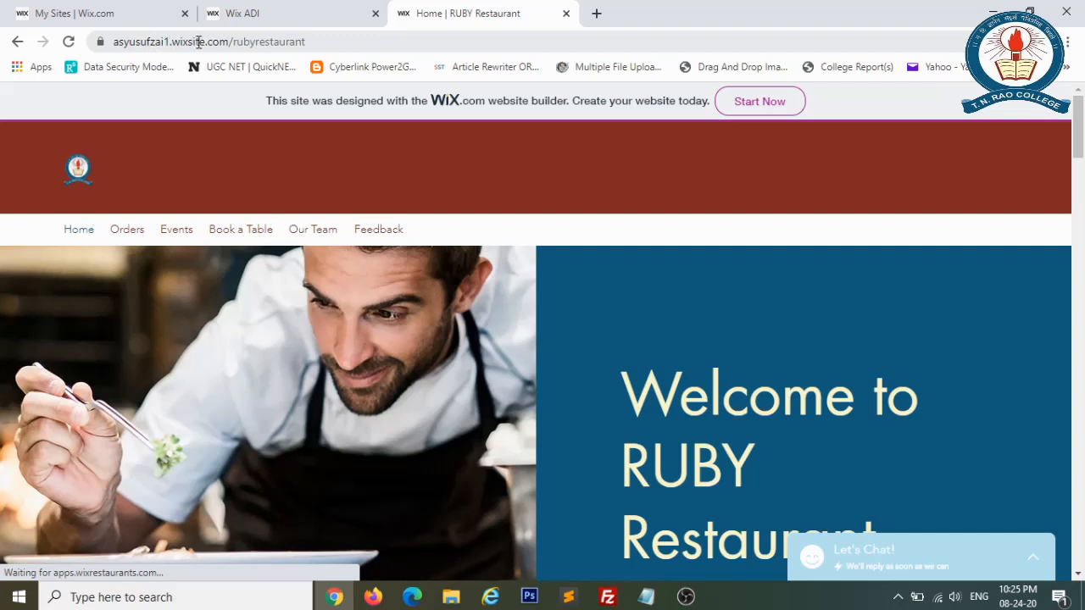
pyautogui.click(339, 42)
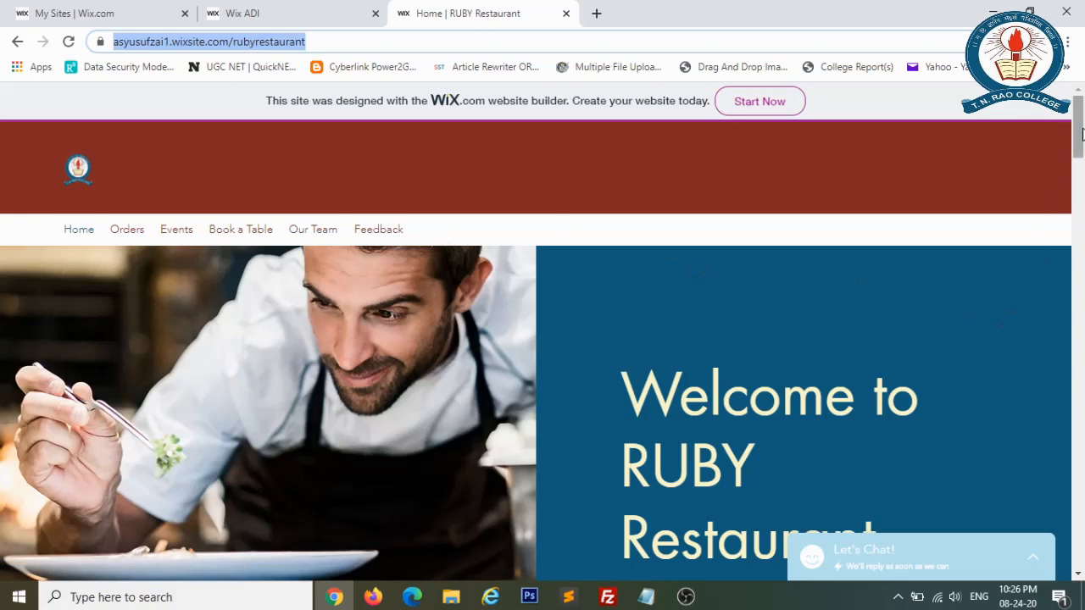
pyautogui.moveTo(1082, 134); pyautogui.dragTo(1081, 335)
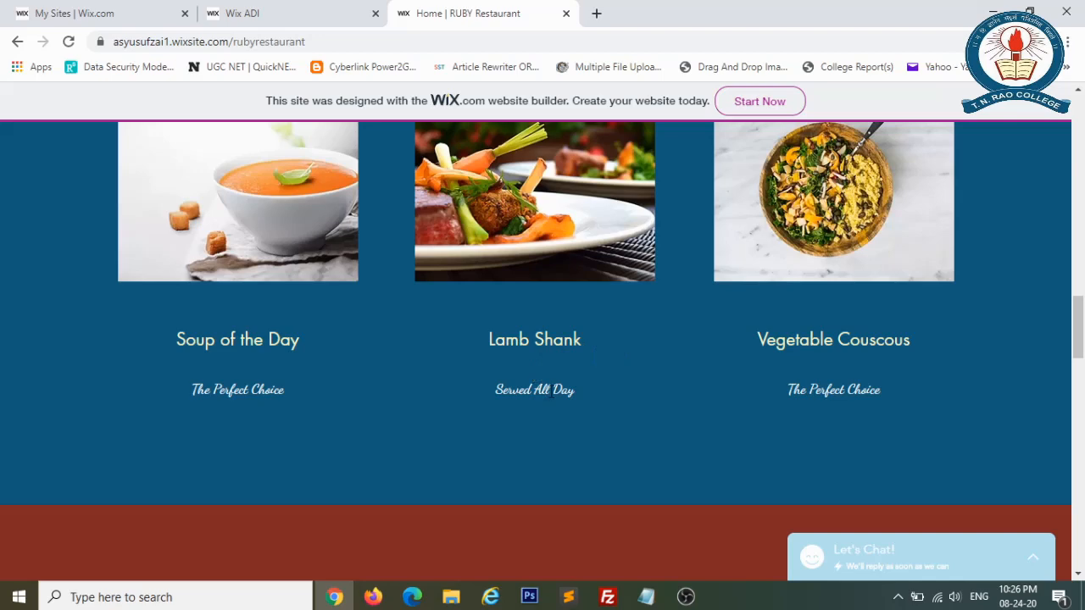
pyautogui.moveTo(1082, 339); pyautogui.dragTo(1079, 106)
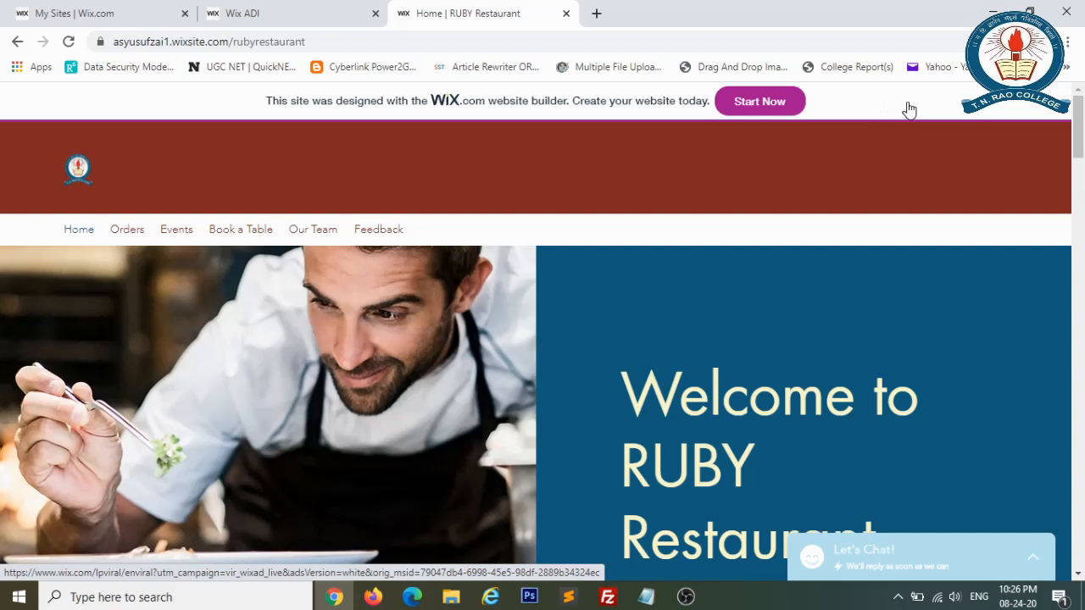
pyautogui.click(286, 7)
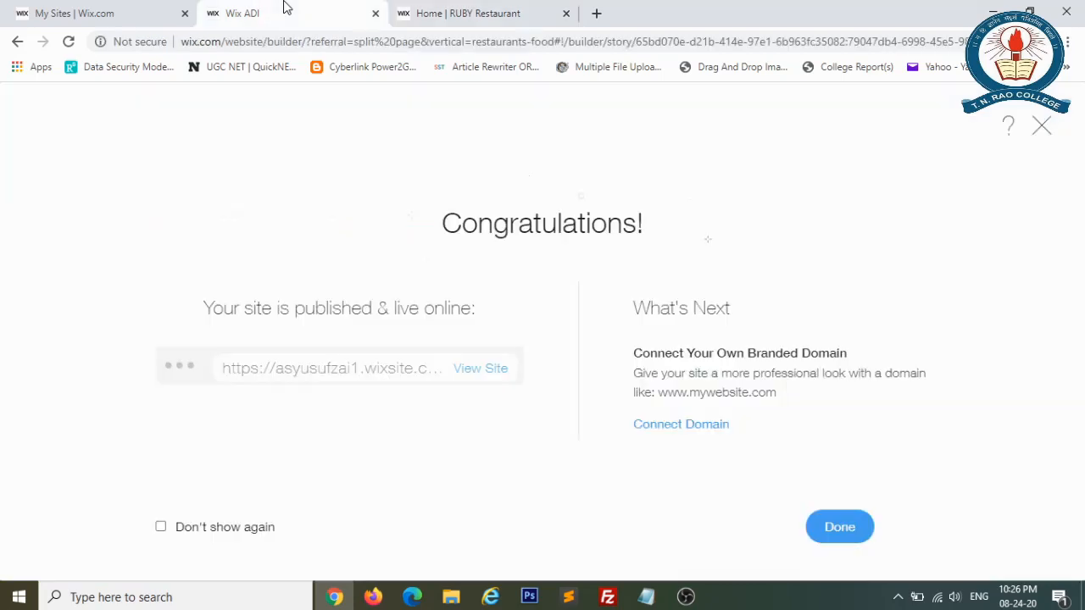
# Back in the Wix ADI tab, close the Congratulations dialog with Done and preview the homepage.
pyautogui.click(506, 10)
pyautogui.click(296, 6)
pyautogui.click(846, 535)
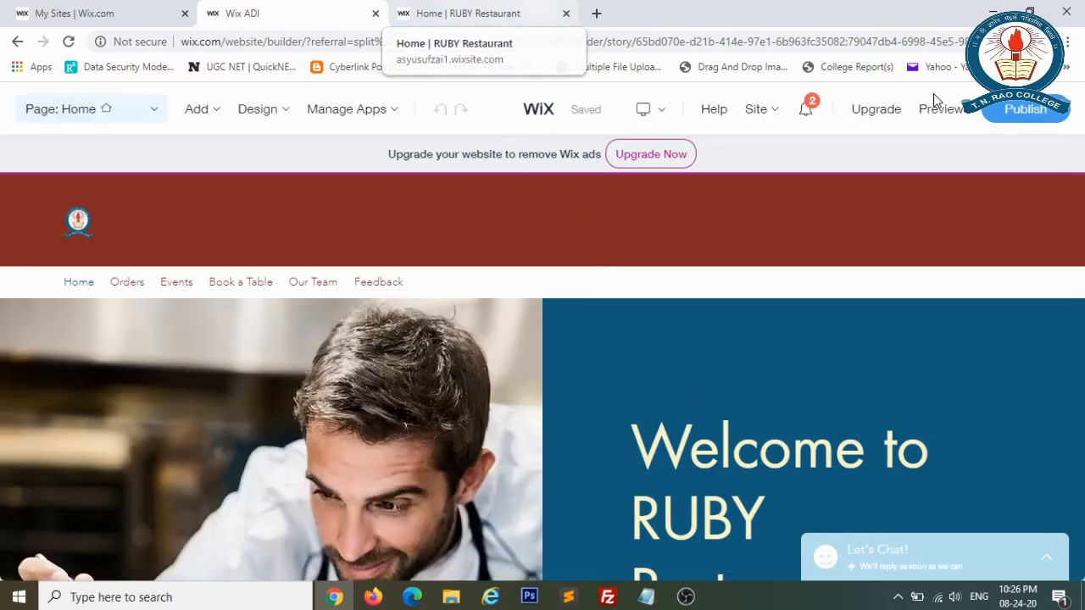
pyautogui.click(931, 112)
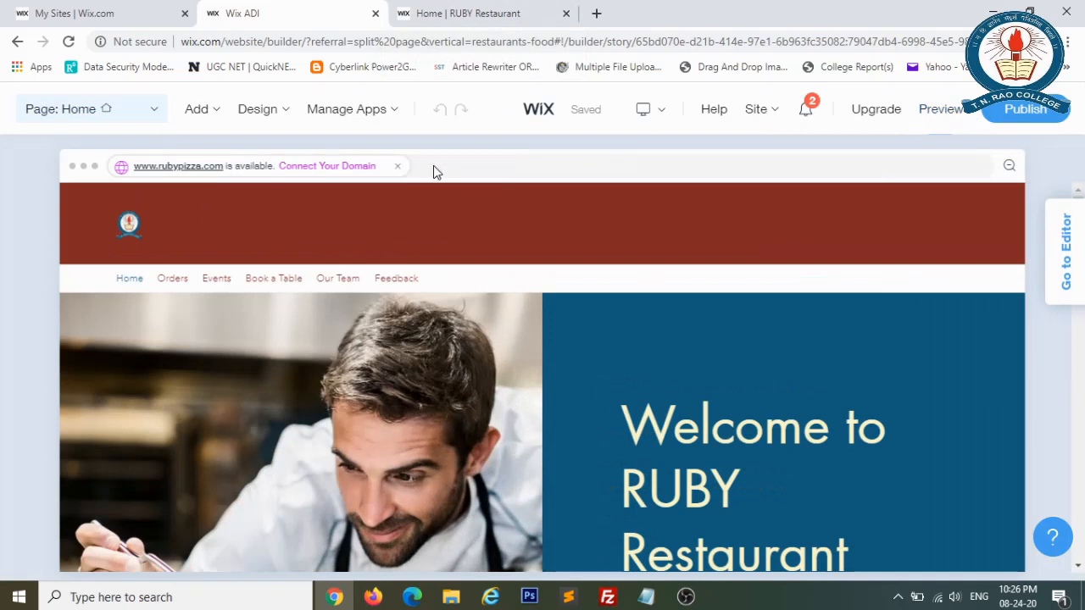
pyautogui.moveTo(278, 117)
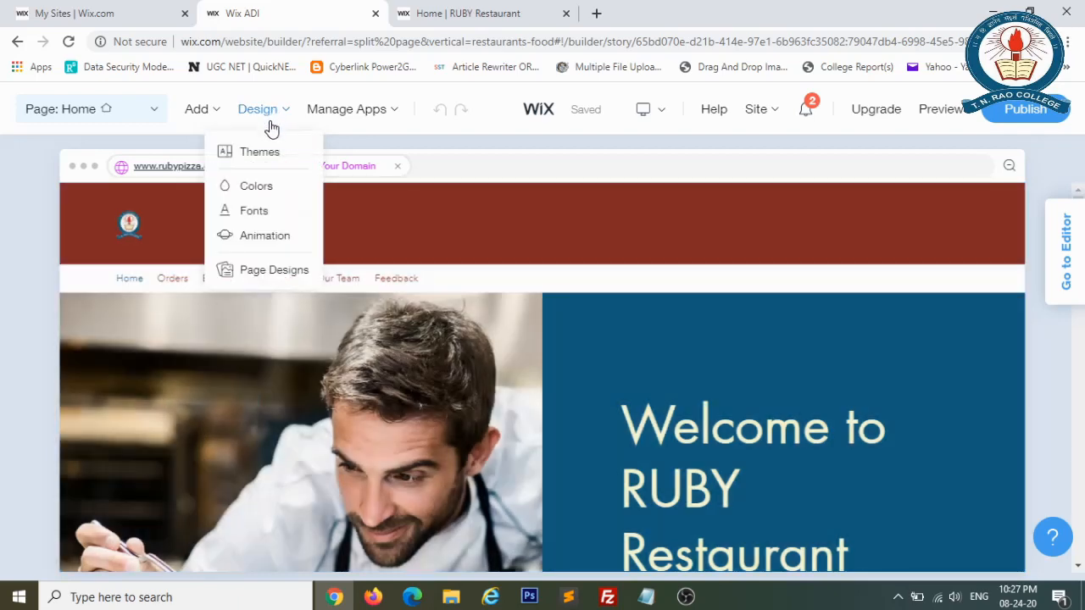
# Try the Classic and Lush themes on the RUBY Restaurant site, then apply Clean.
pyautogui.click(272, 158)
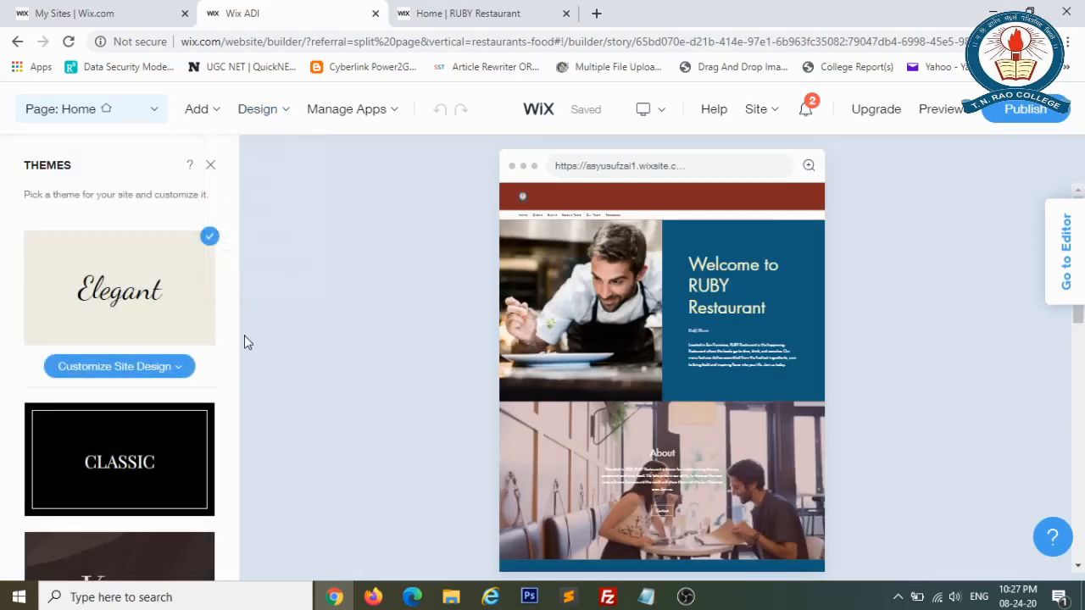
pyautogui.click(164, 476)
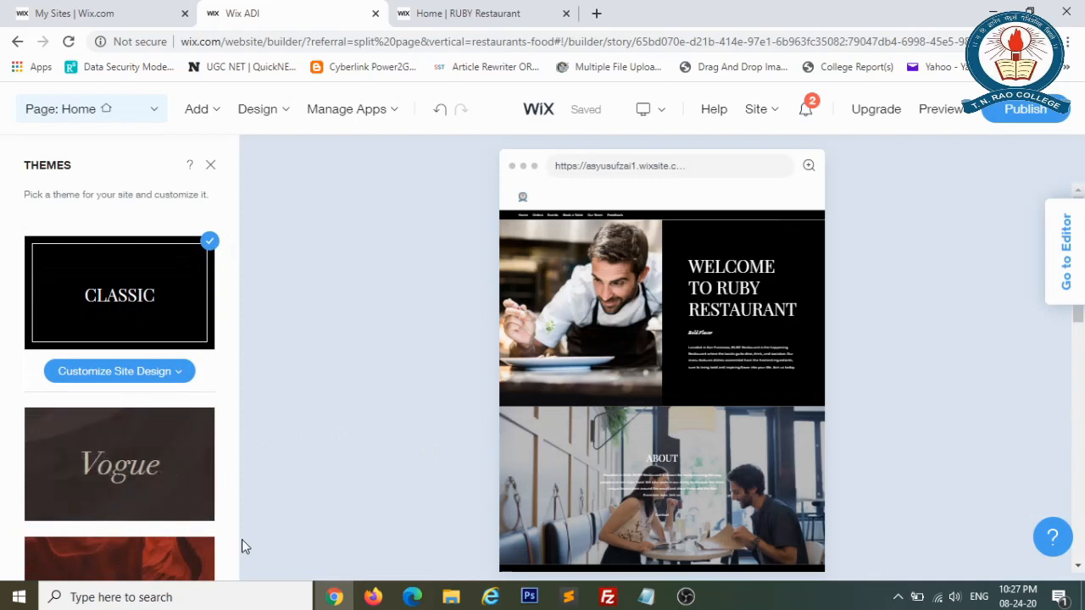
pyautogui.click(233, 560)
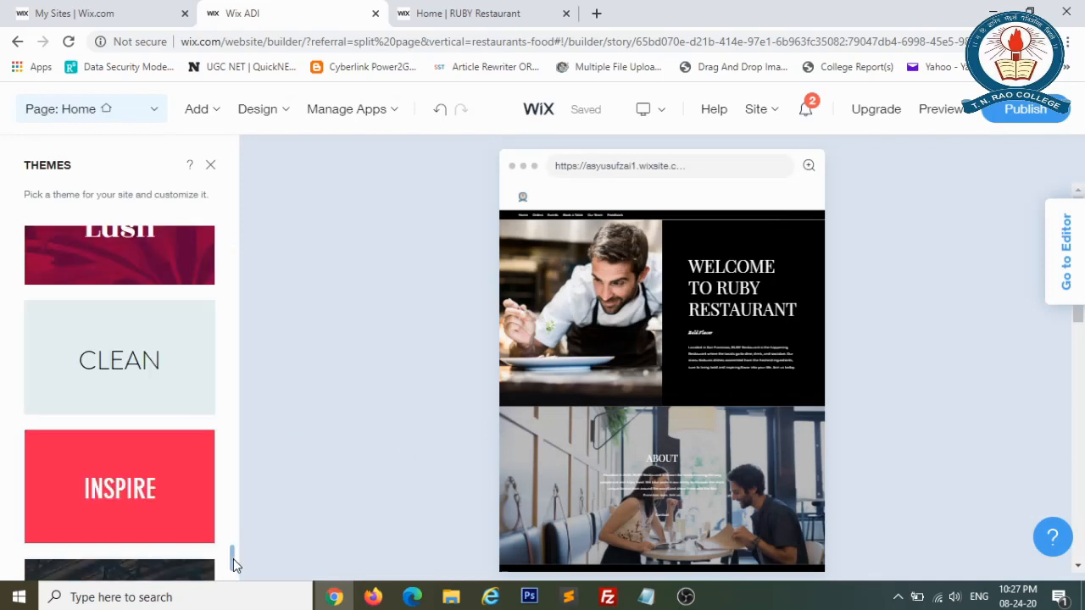
pyautogui.click(157, 266)
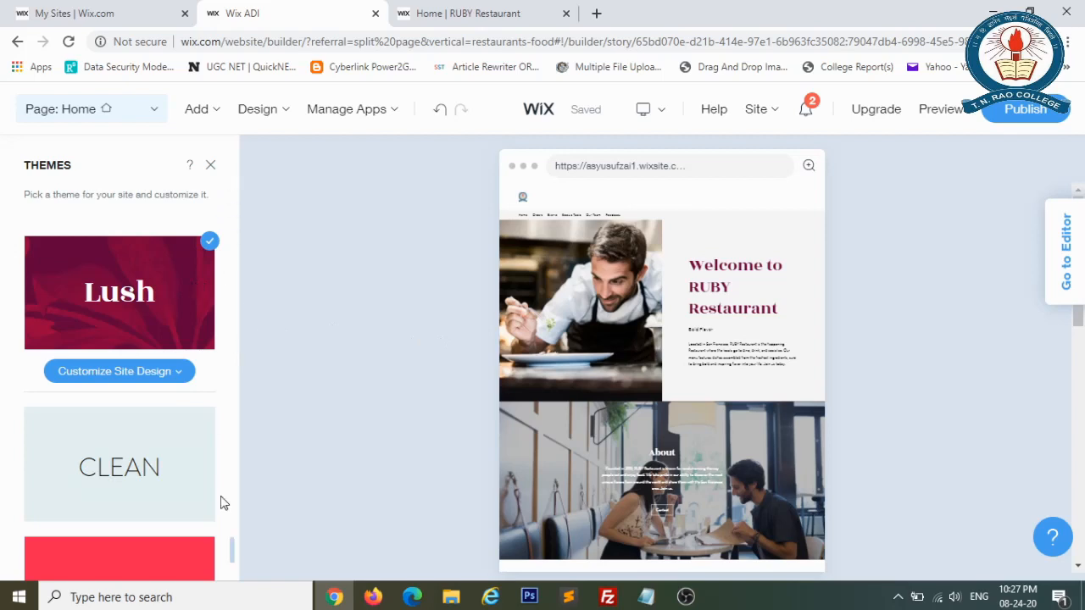
pyautogui.click(176, 497)
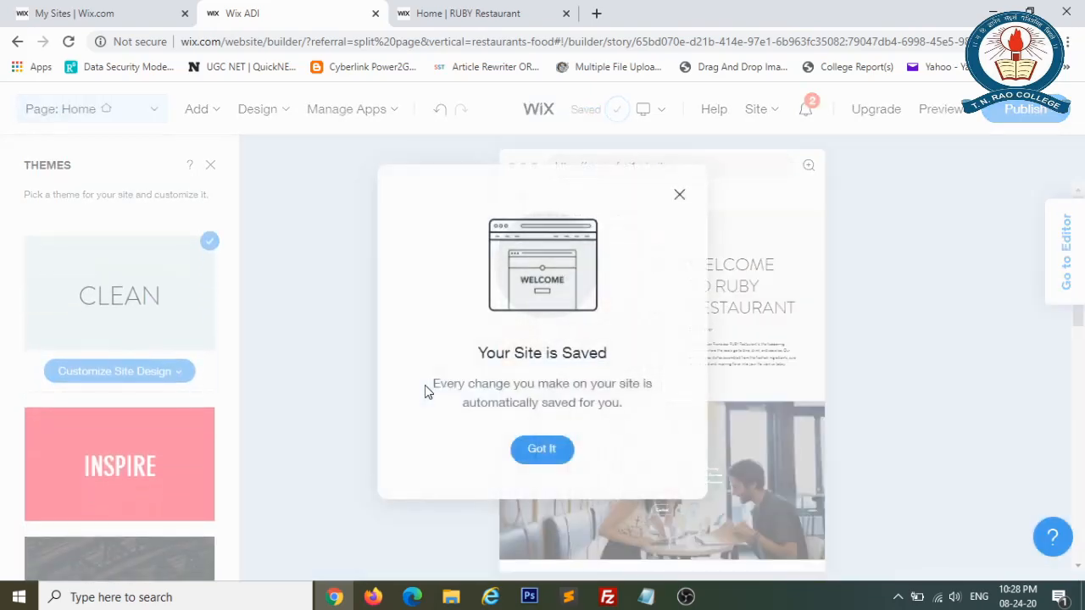
# Dismiss the 'Your Site is Saved' notice and close the Themes list.
pyautogui.click(539, 444)
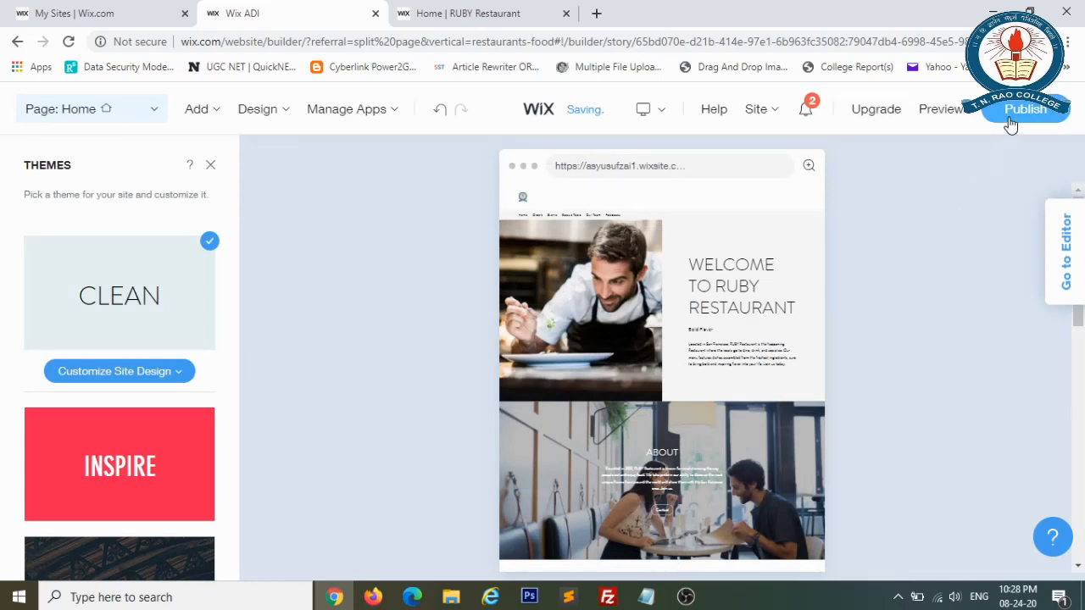
pyautogui.click(211, 167)
pyautogui.moveTo(321, 147)
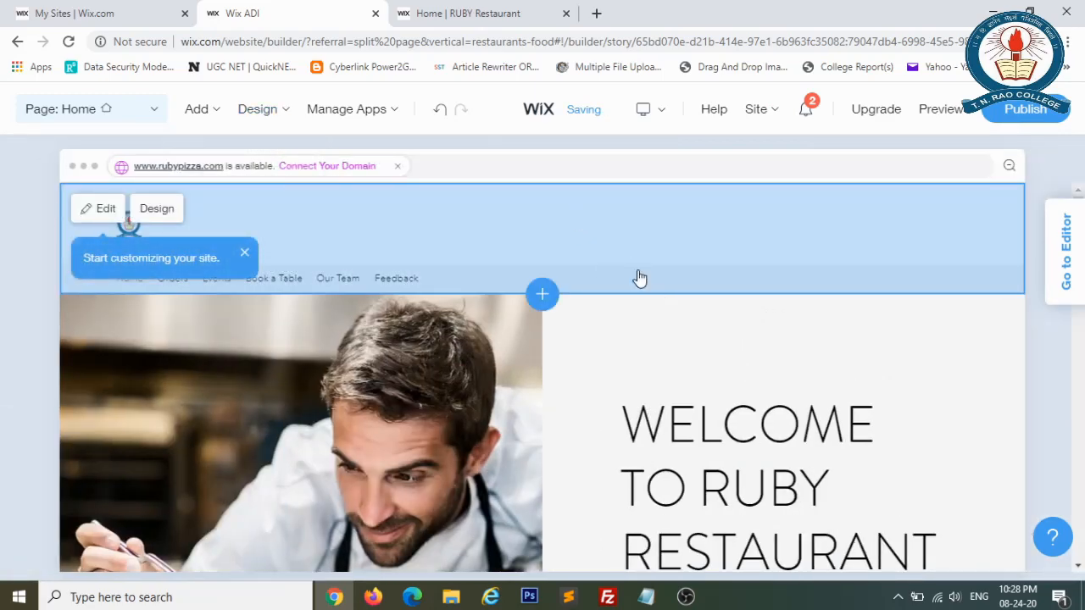
# Open the Header section settings and toggle the Business Name option.
pyautogui.click(639, 279)
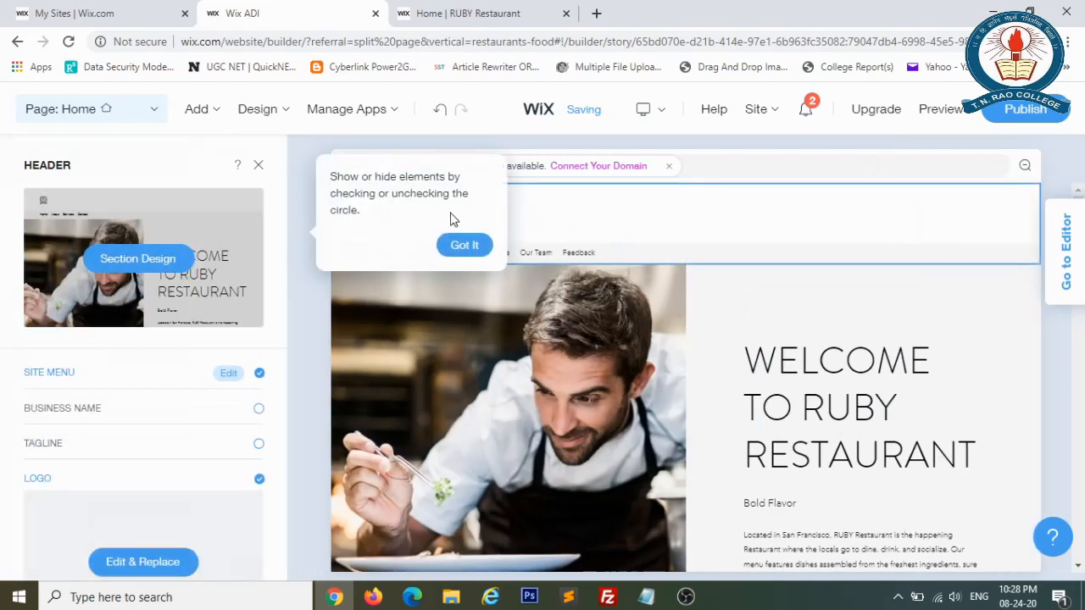
pyautogui.click(259, 165)
pyautogui.click(270, 112)
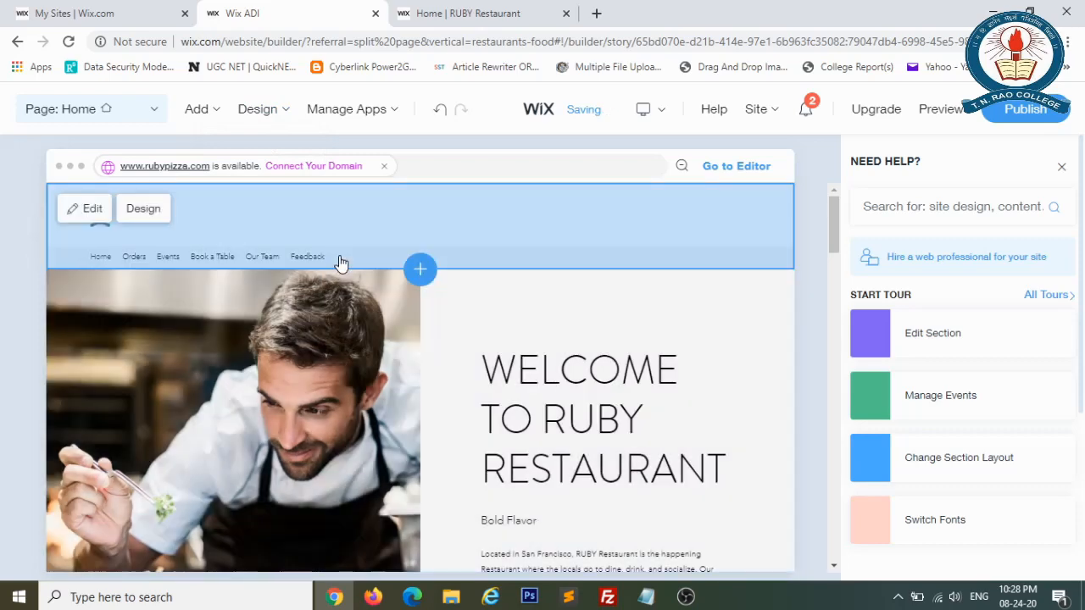
pyautogui.click(340, 264)
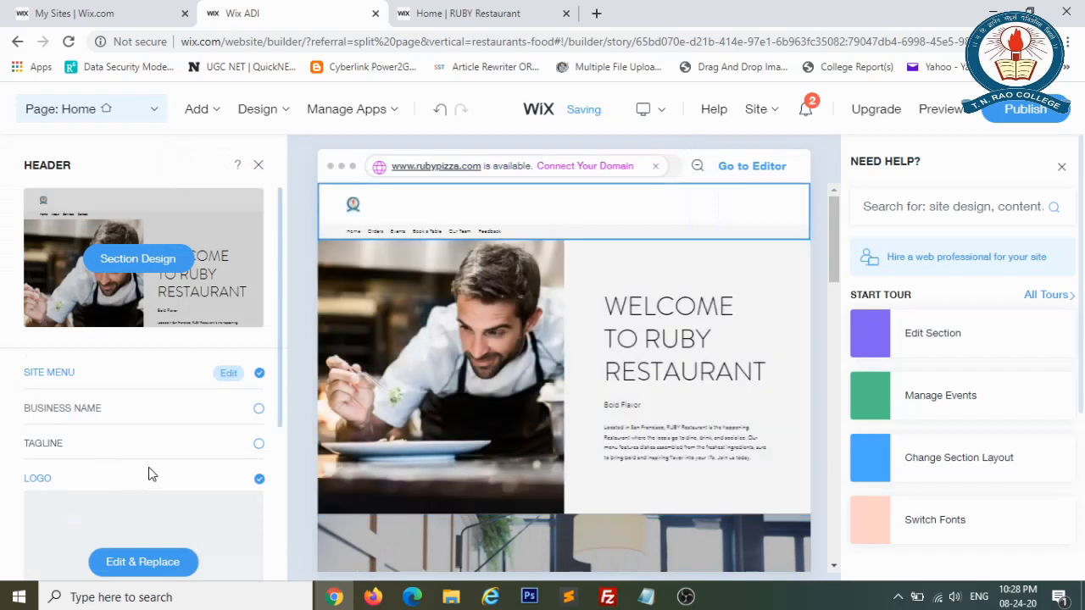
pyautogui.click(165, 415)
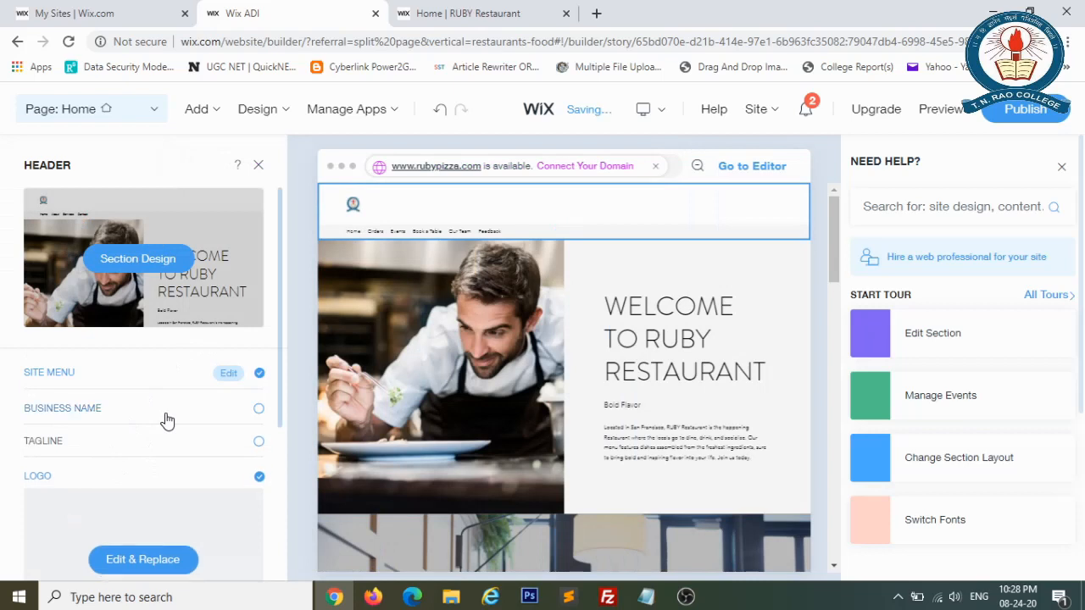
pyautogui.click(259, 410)
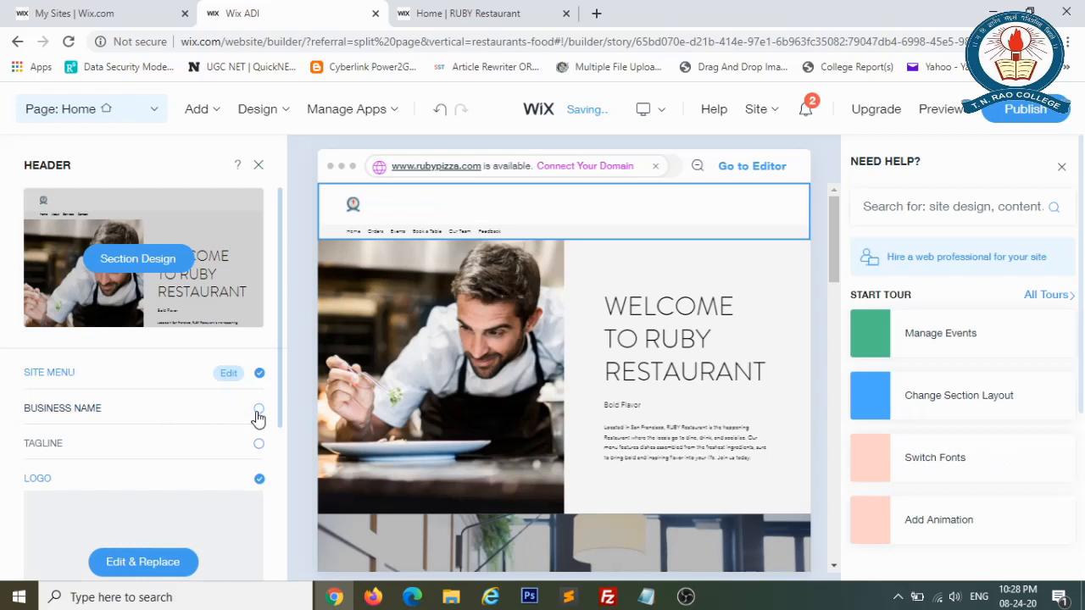
pyautogui.moveTo(280, 380); pyautogui.dragTo(242, 362)
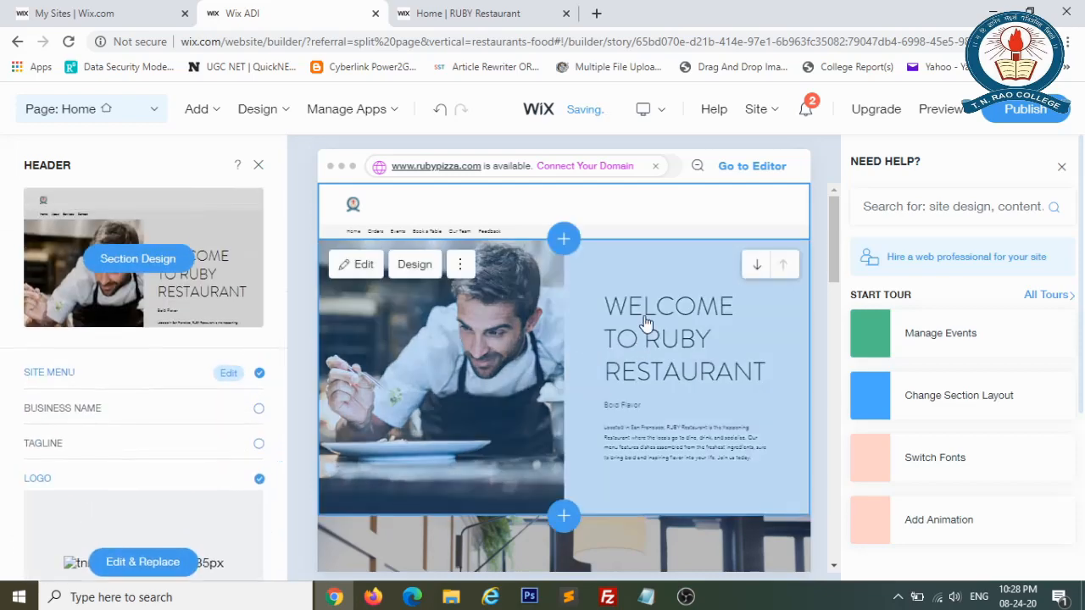
# Make the welcome title dark after trying beige, then close the Welcome and Need Help panels.
pyautogui.click(646, 323)
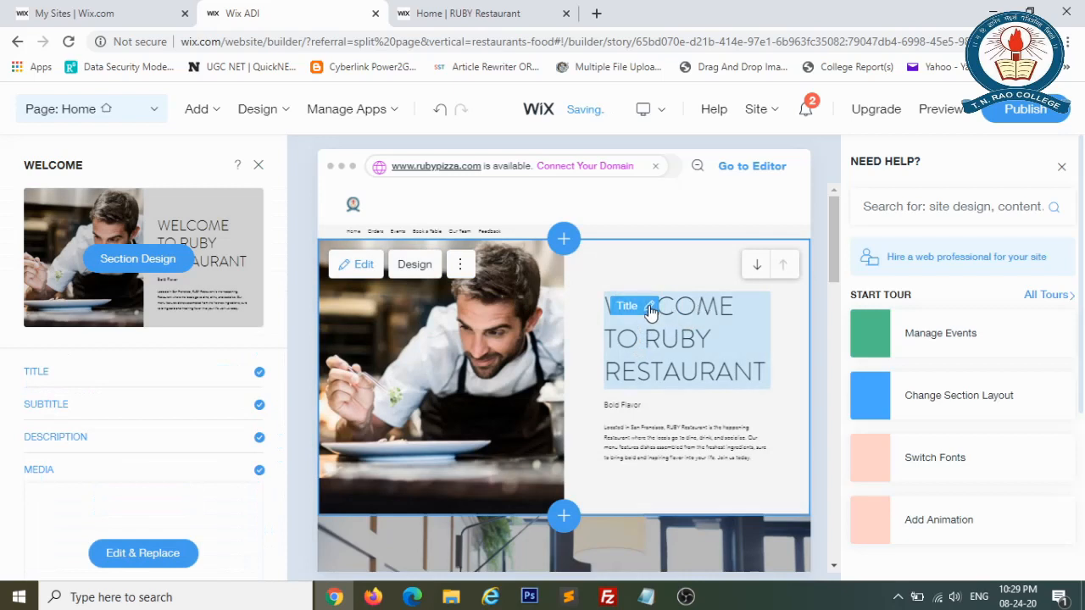
pyautogui.click(650, 309)
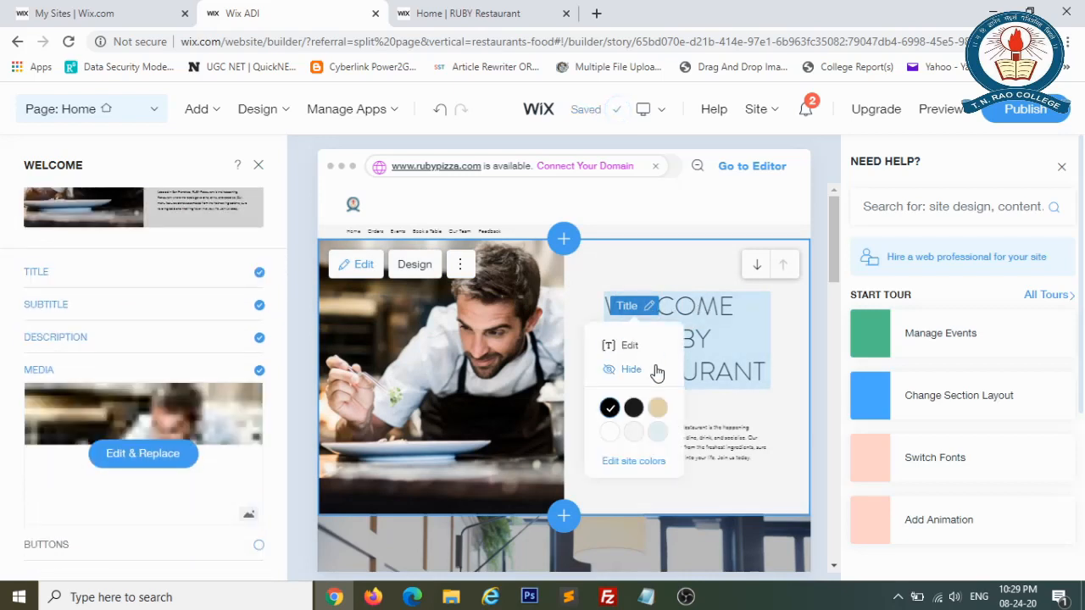
pyautogui.click(659, 412)
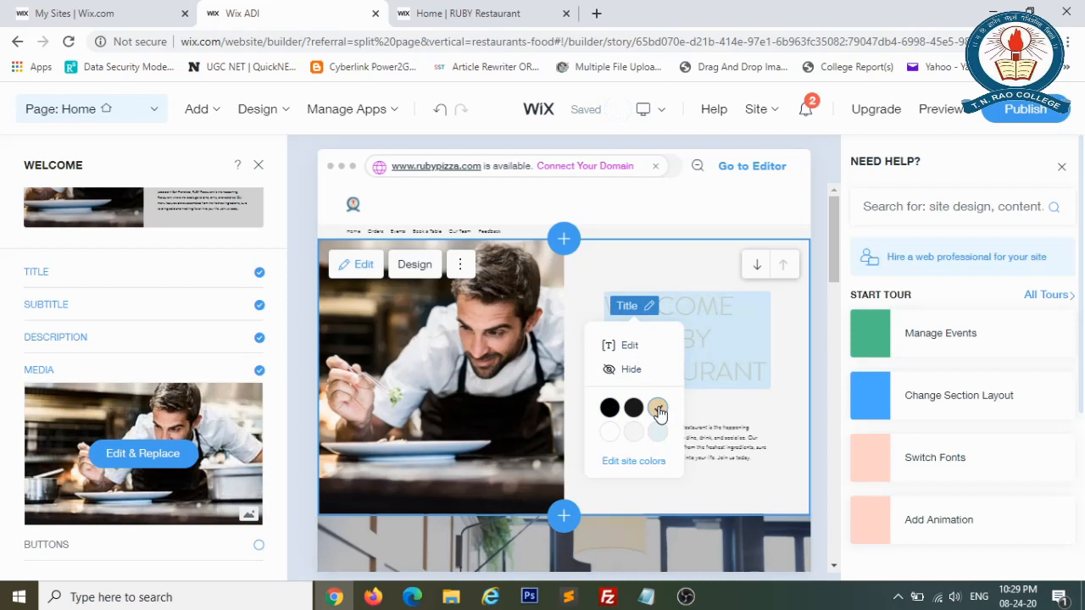
pyautogui.click(633, 409)
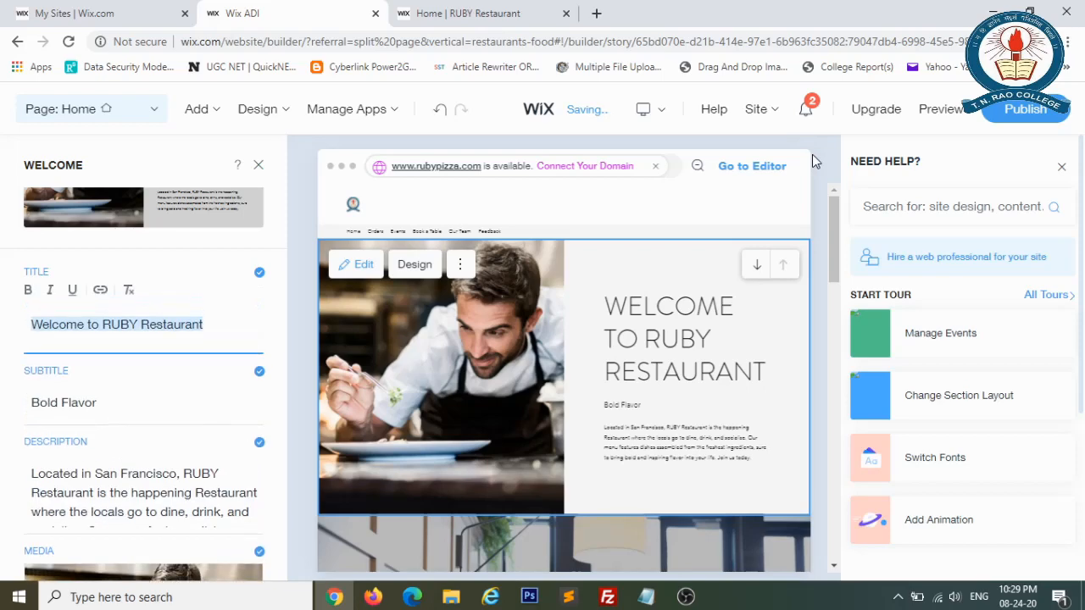
pyautogui.click(259, 166)
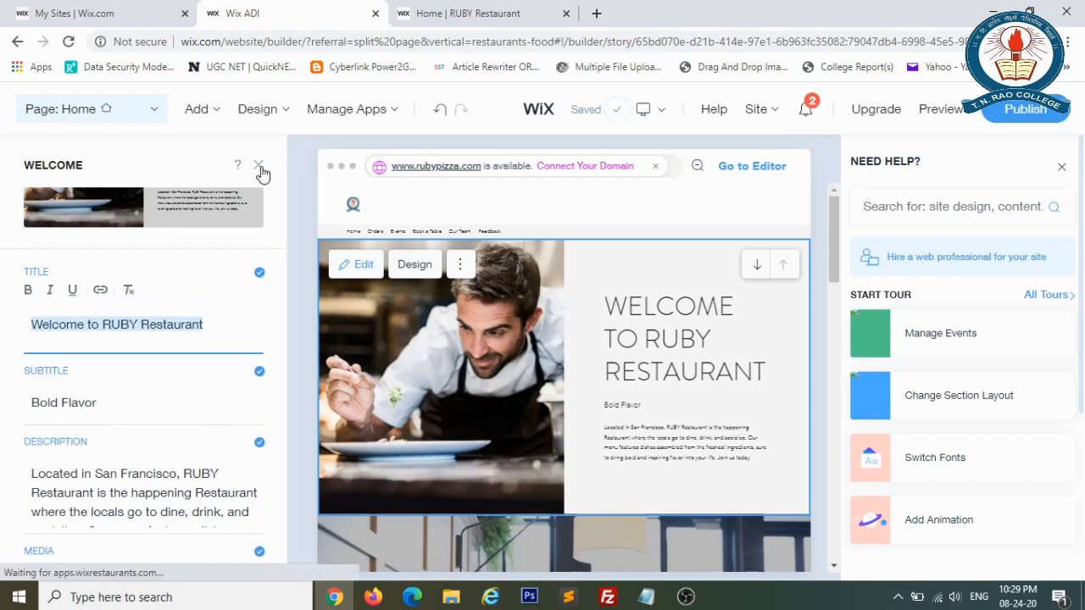
pyautogui.click(1062, 169)
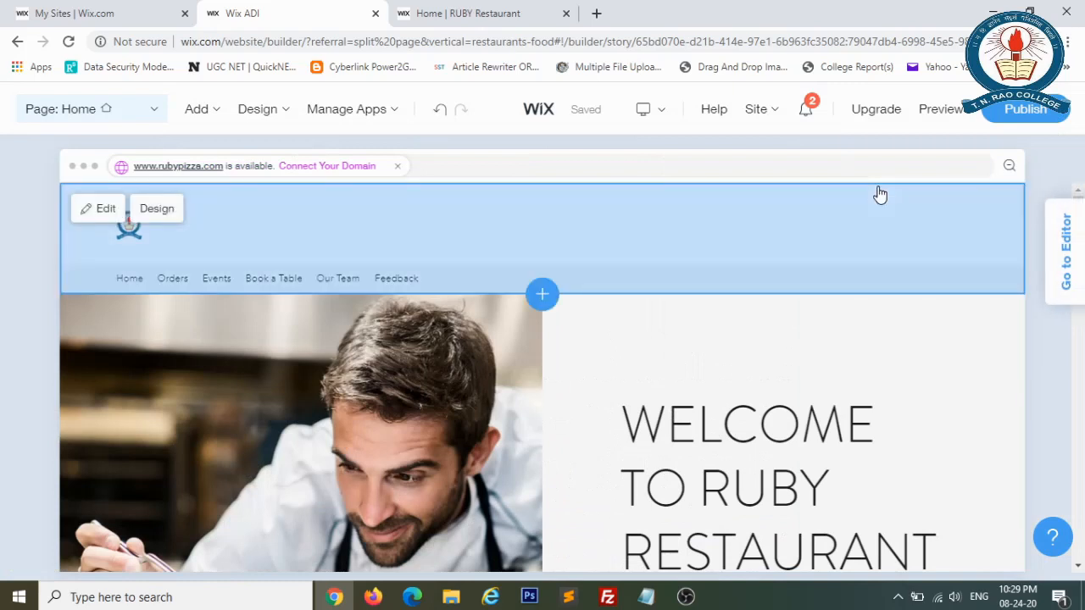